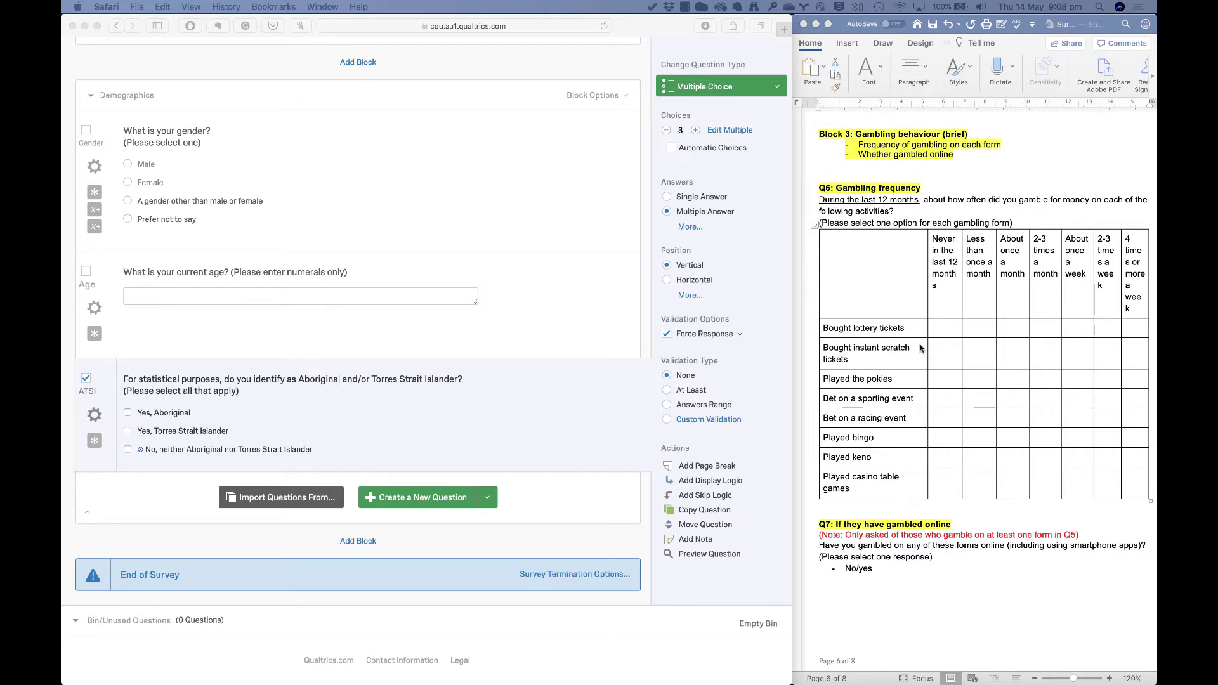
Step: Review the Q6 activity rows and frequency headings in the Word questionnaire draft
click(868, 328)
drag(854, 325, 883, 493)
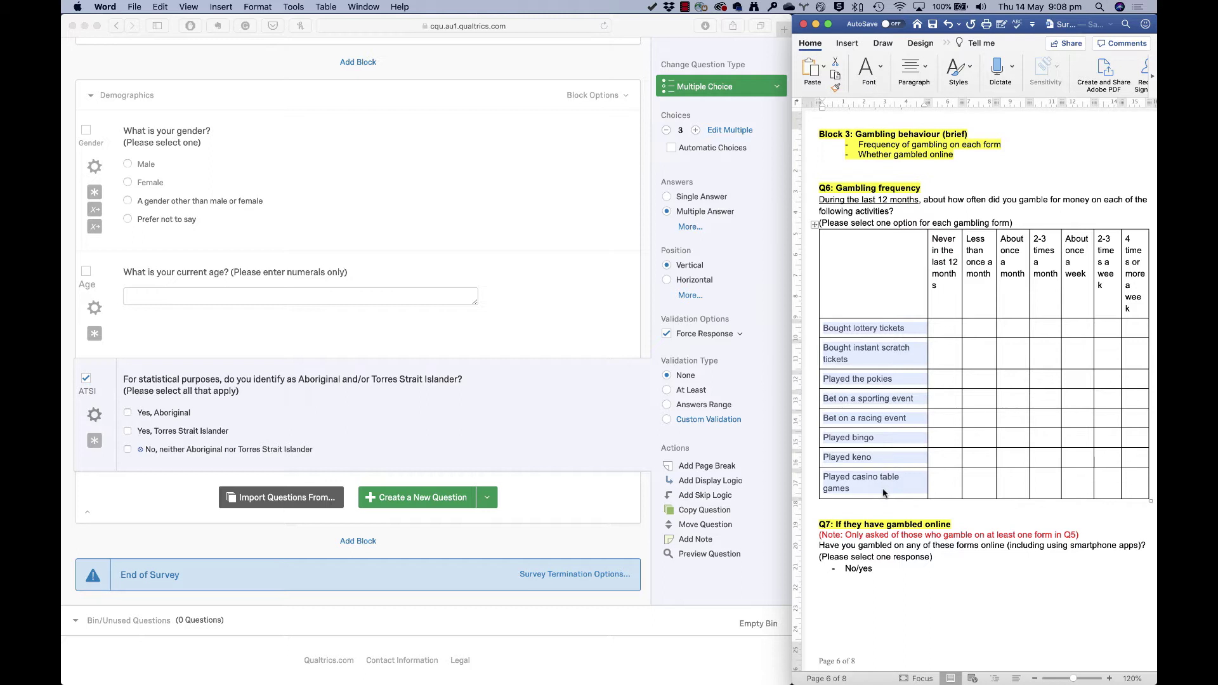
click(883, 490)
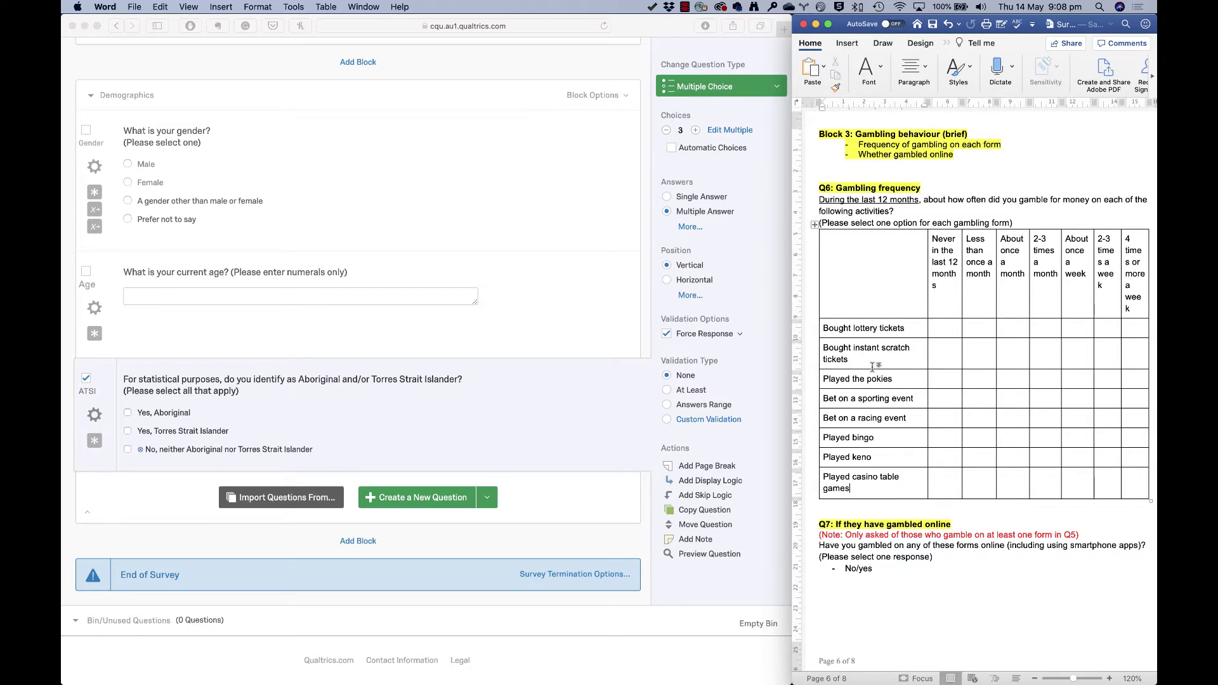
drag(952, 267, 1132, 277)
click(1132, 276)
Step: Add a new survey block named 'Gambling frequency'
click(358, 541)
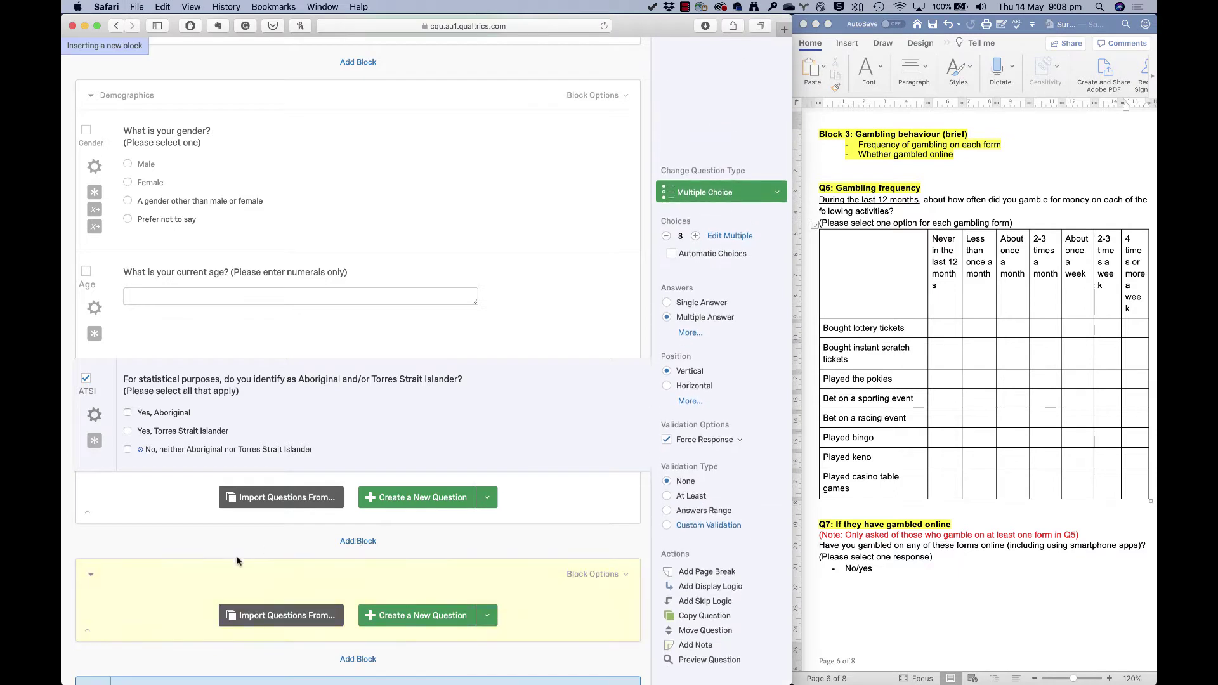
click(139, 575)
text(Gambl)
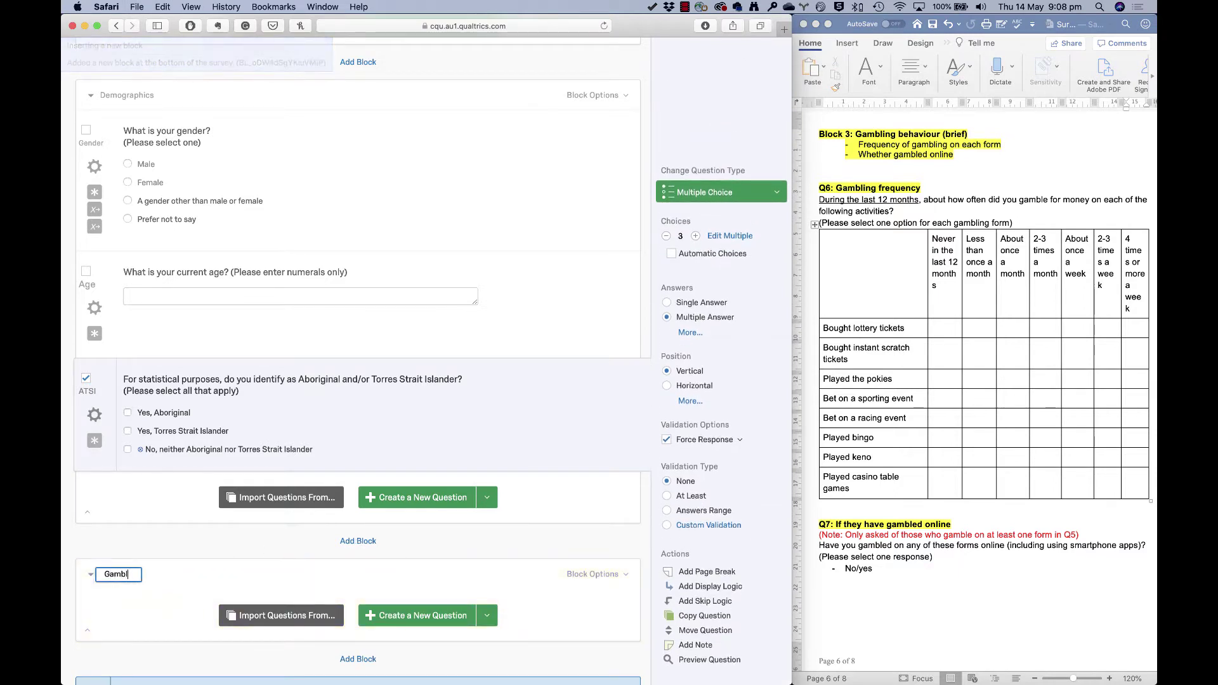
text(ing frequency)
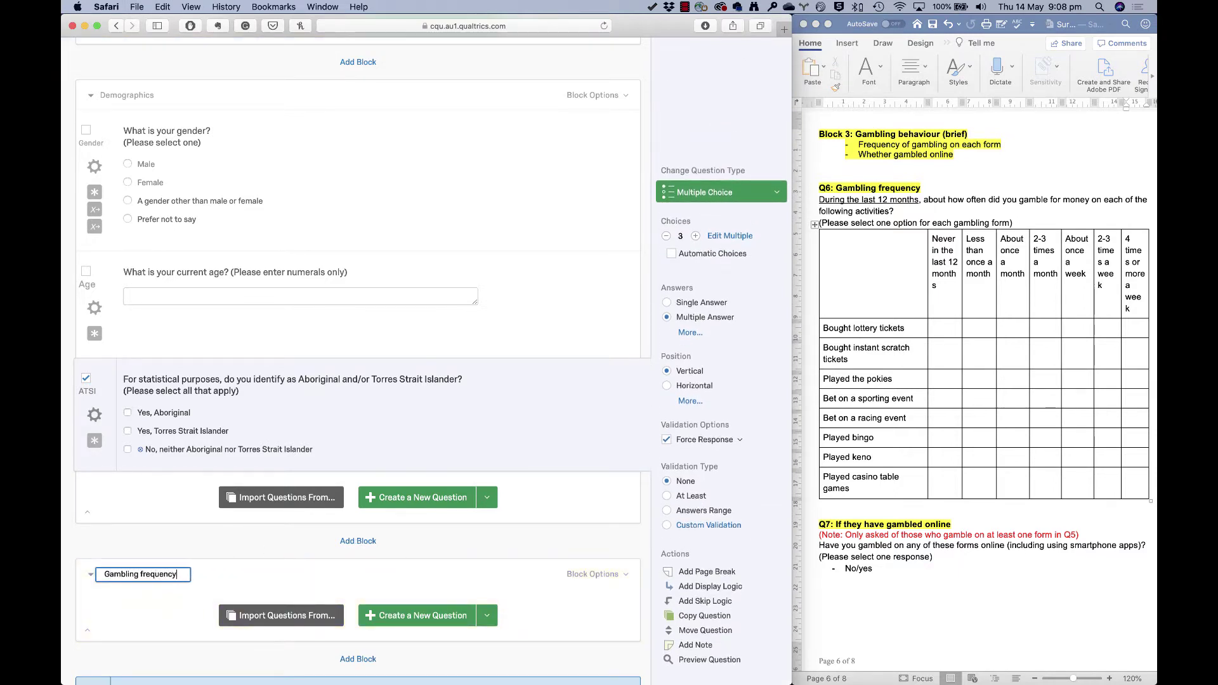
key(Return)
Step: Create the block's first question and rename it from Q6 to GamblFreq
click(432, 619)
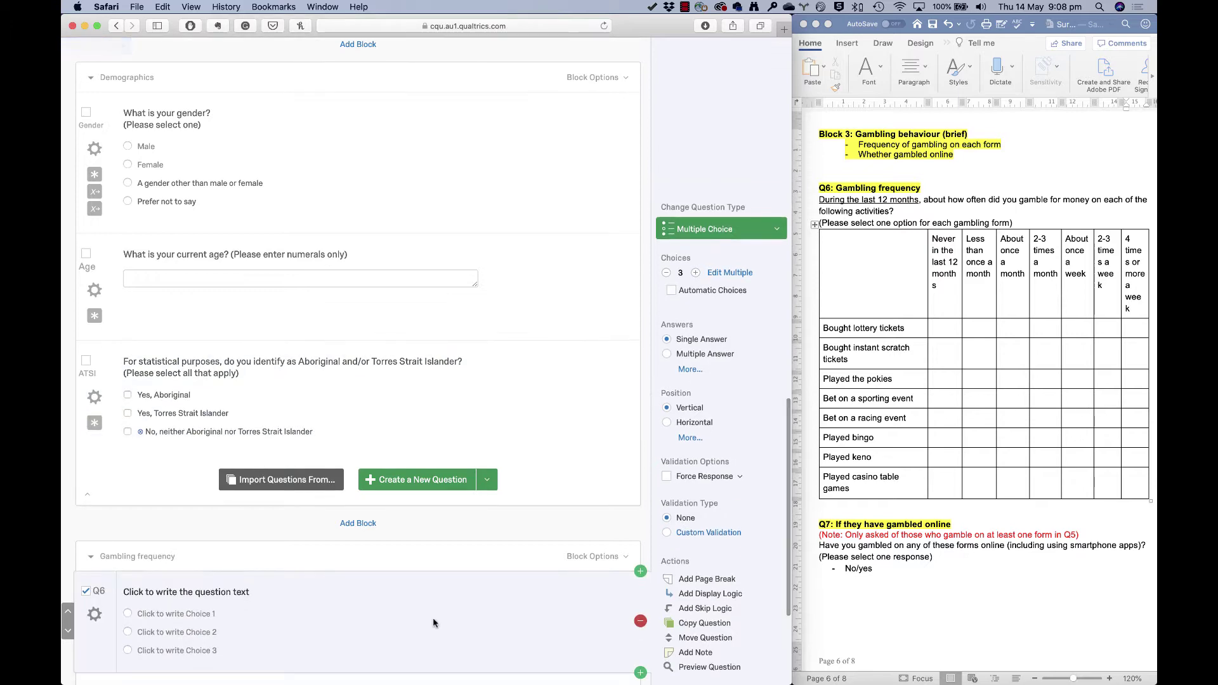
scroll(433, 618, down, 5)
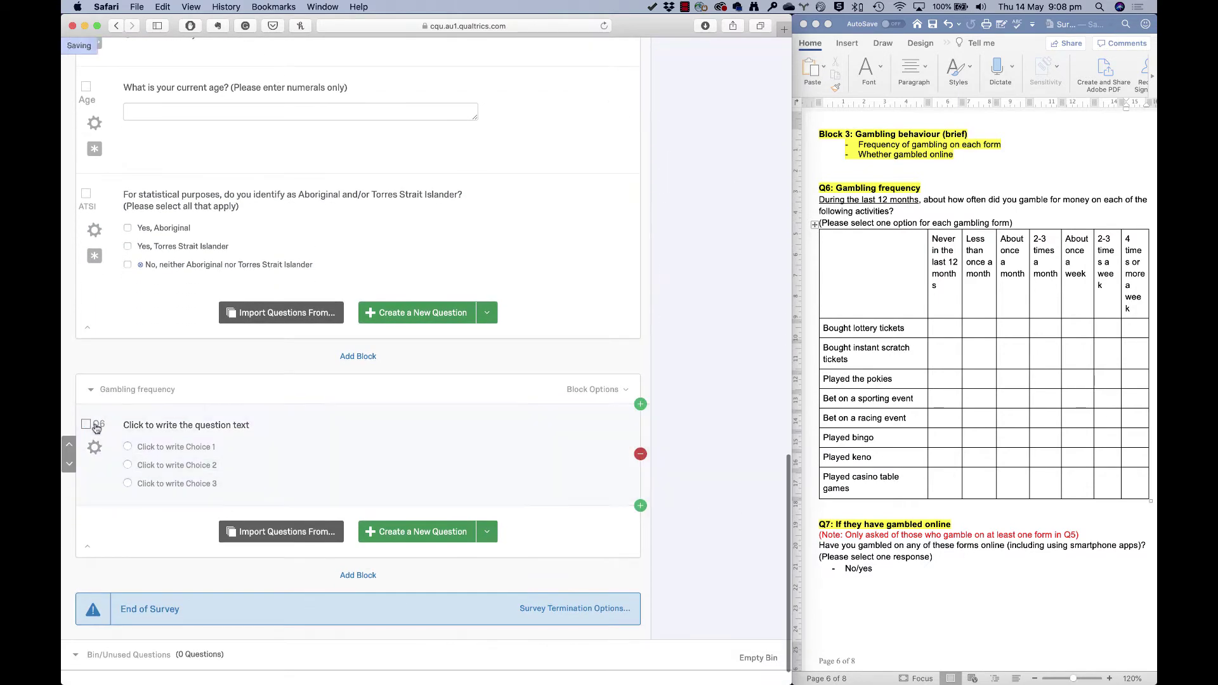
click(99, 426)
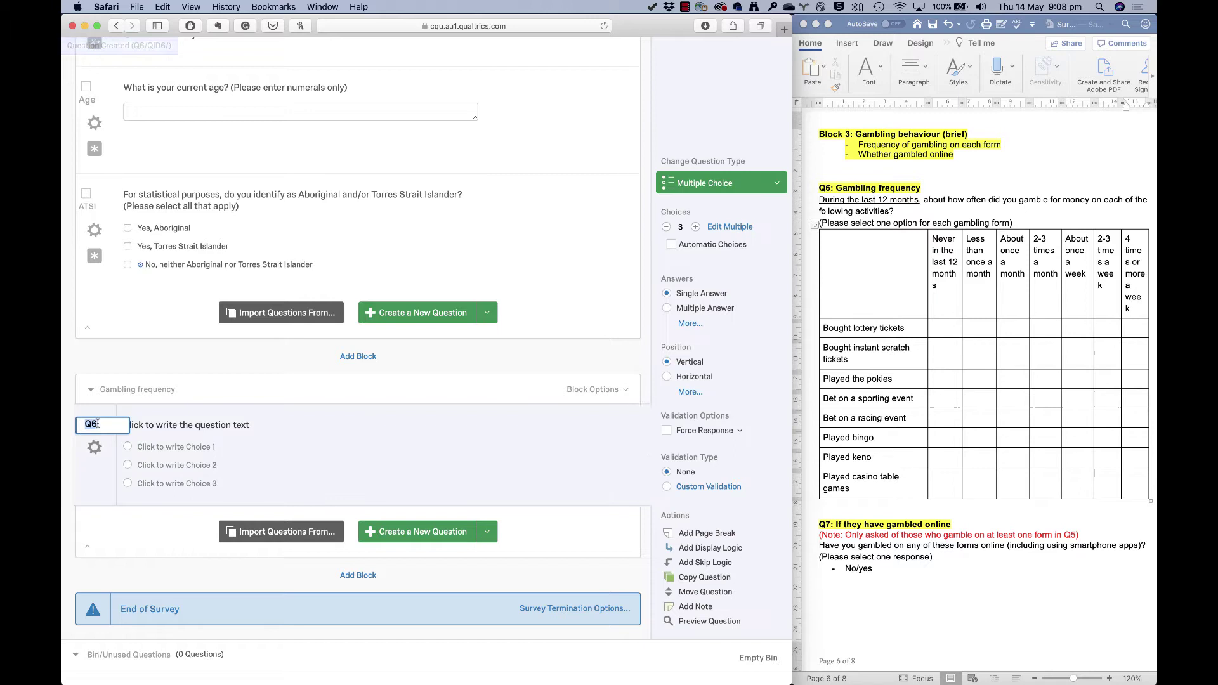
text(GamblFreq)
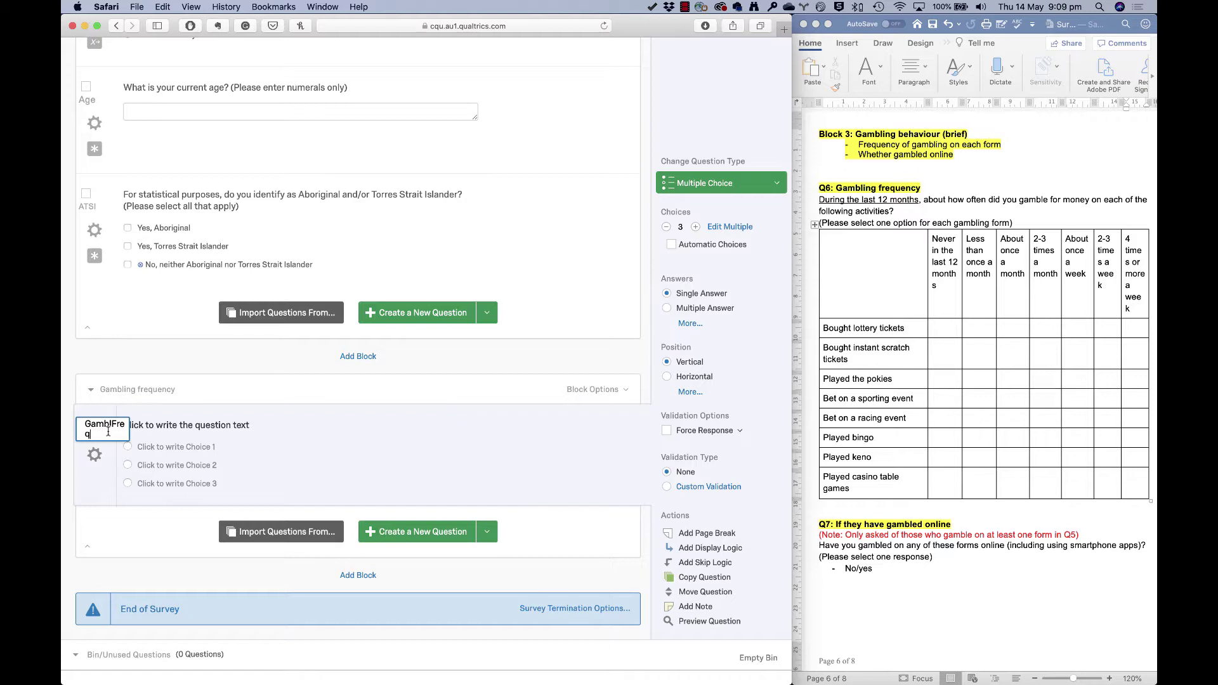
key(Return)
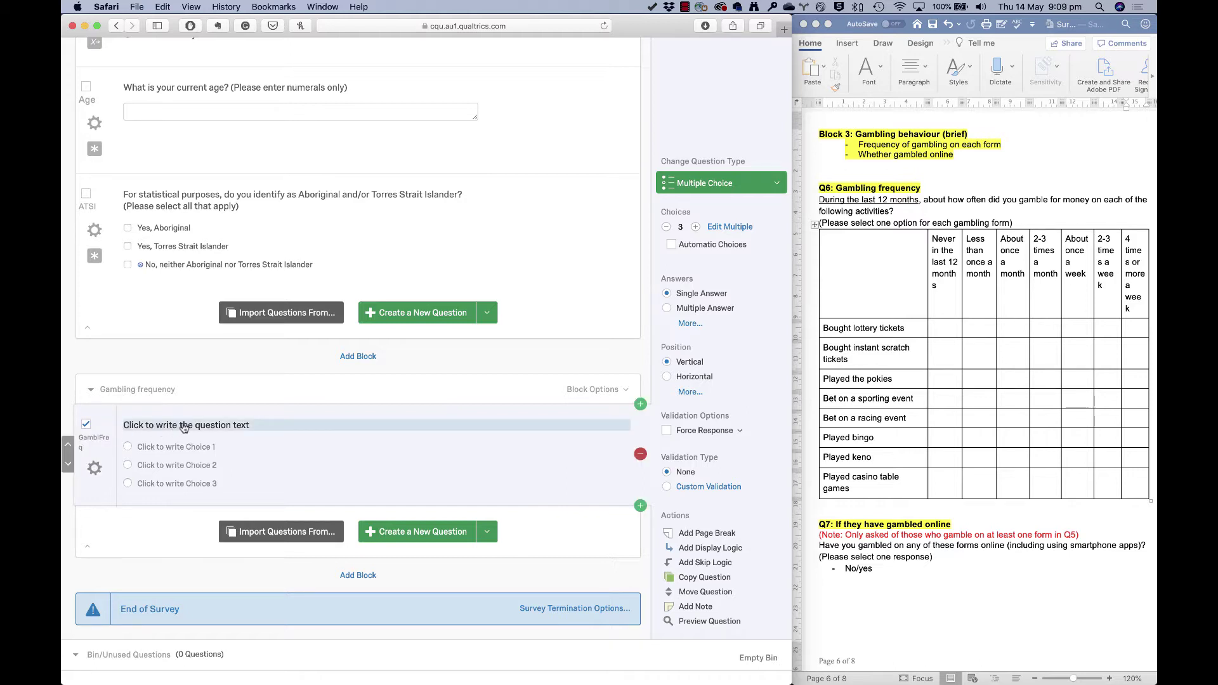
Step: Change GamblFreq's question type to Matrix Table
click(776, 184)
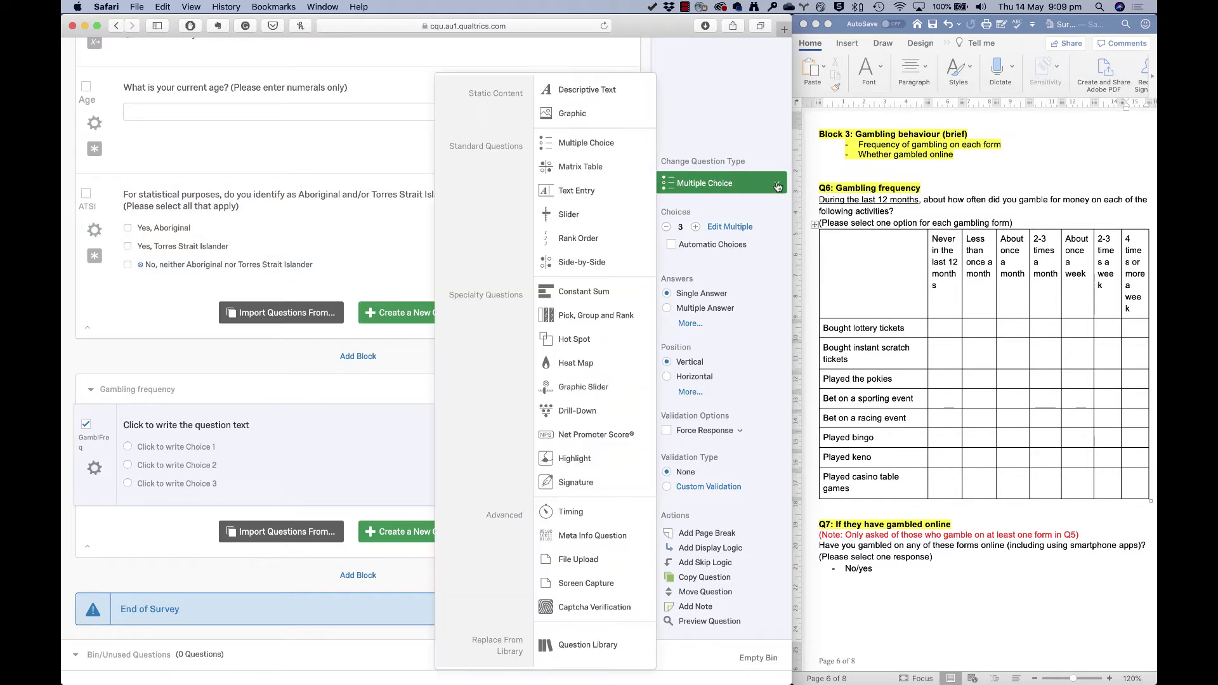
click(580, 167)
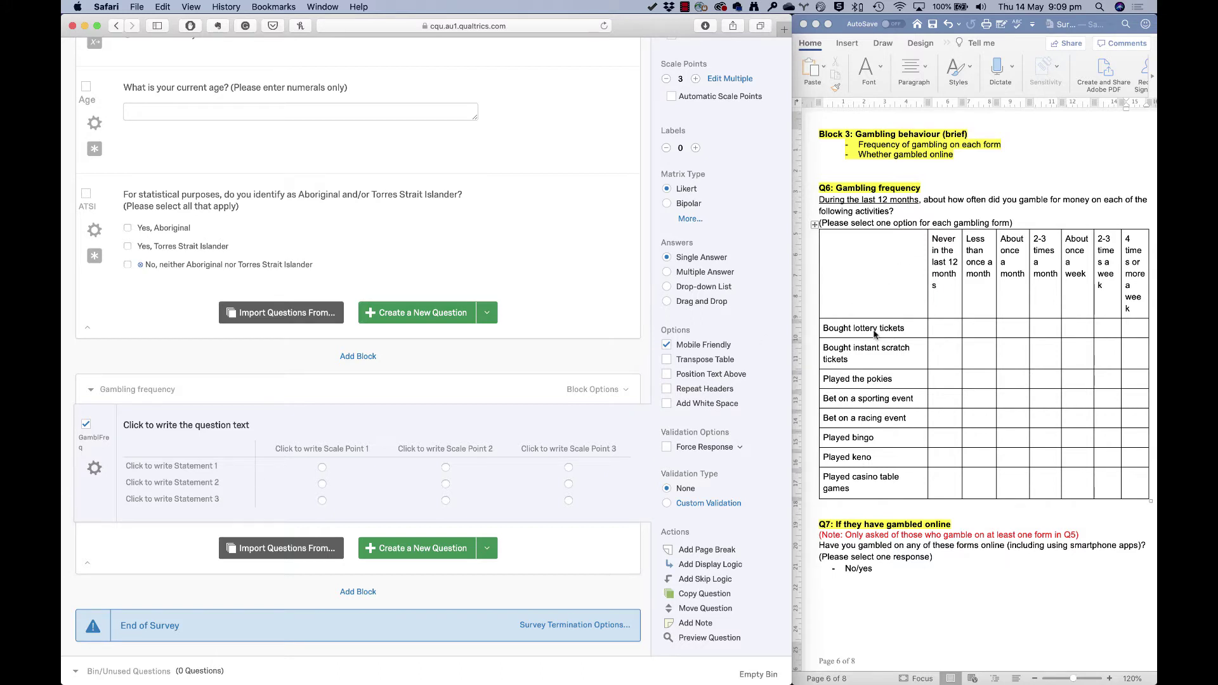
click(229, 426)
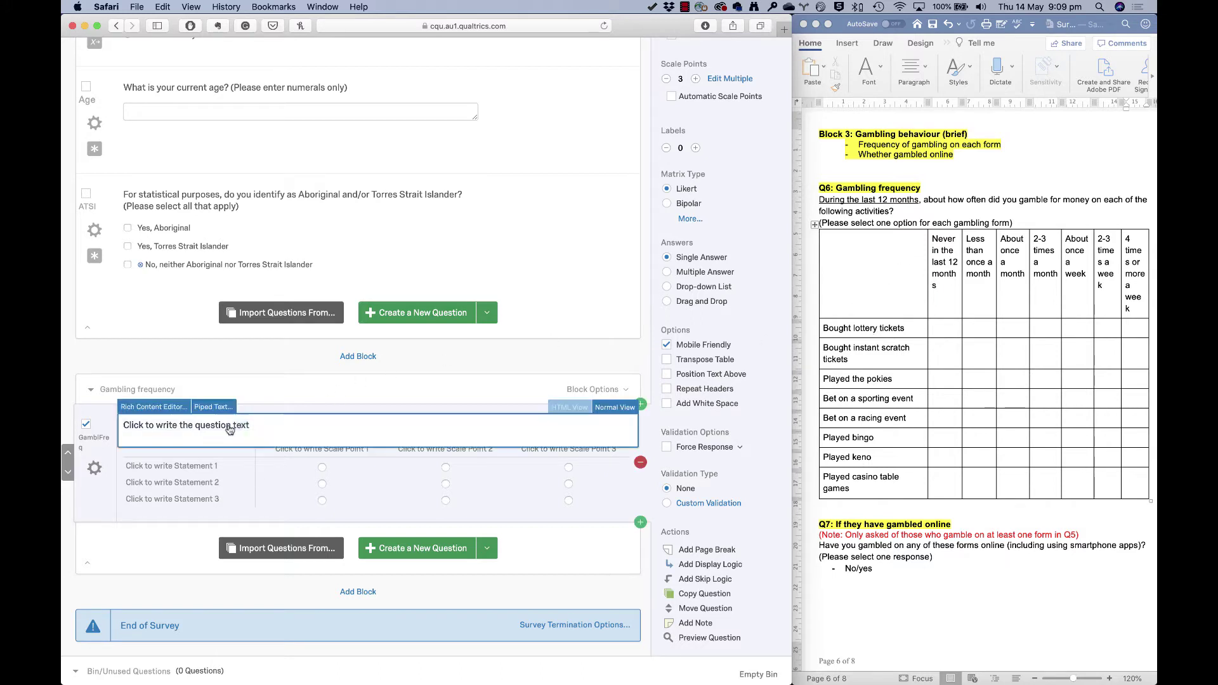
Step: Write the question text with 'During the last 12 months' in bold, asking how often each activity was gambled on
click(168, 407)
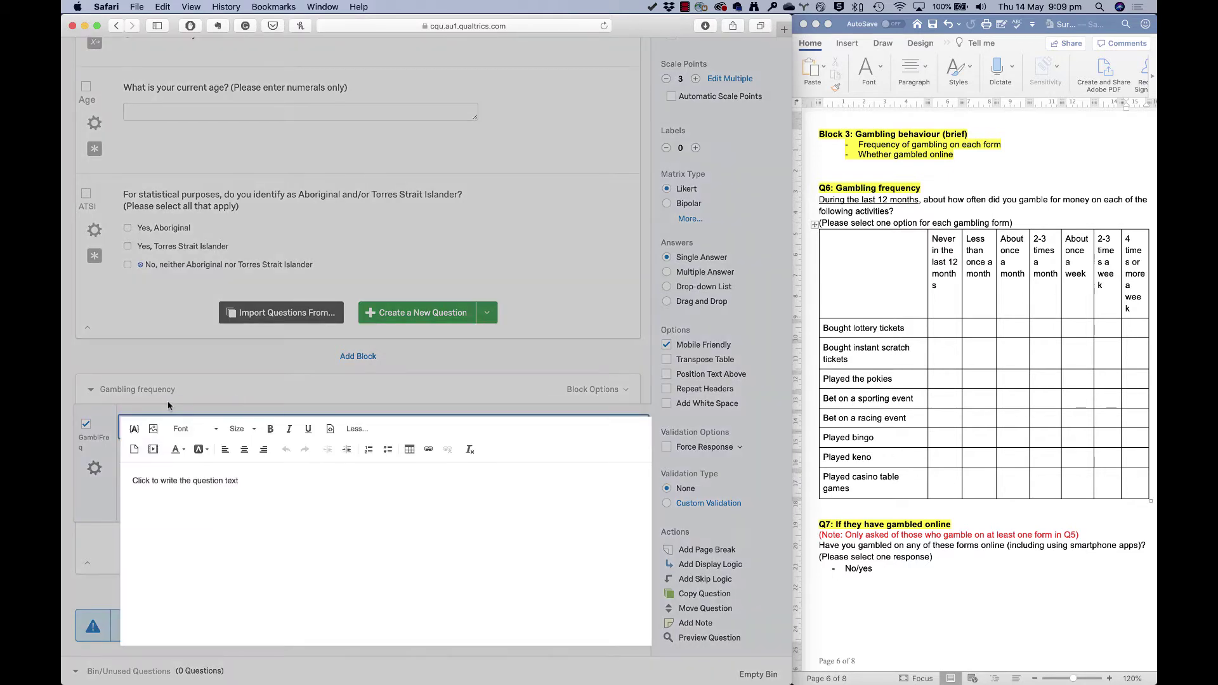
drag(246, 480, 121, 467)
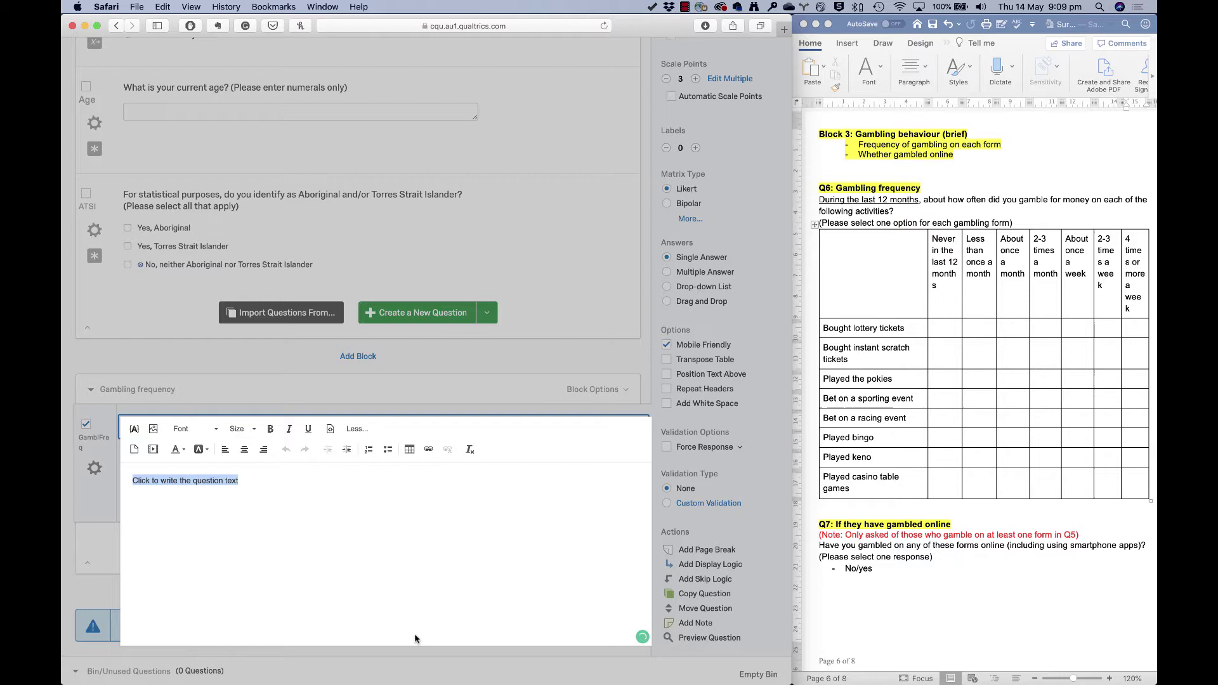
key(super+b)
text(During)
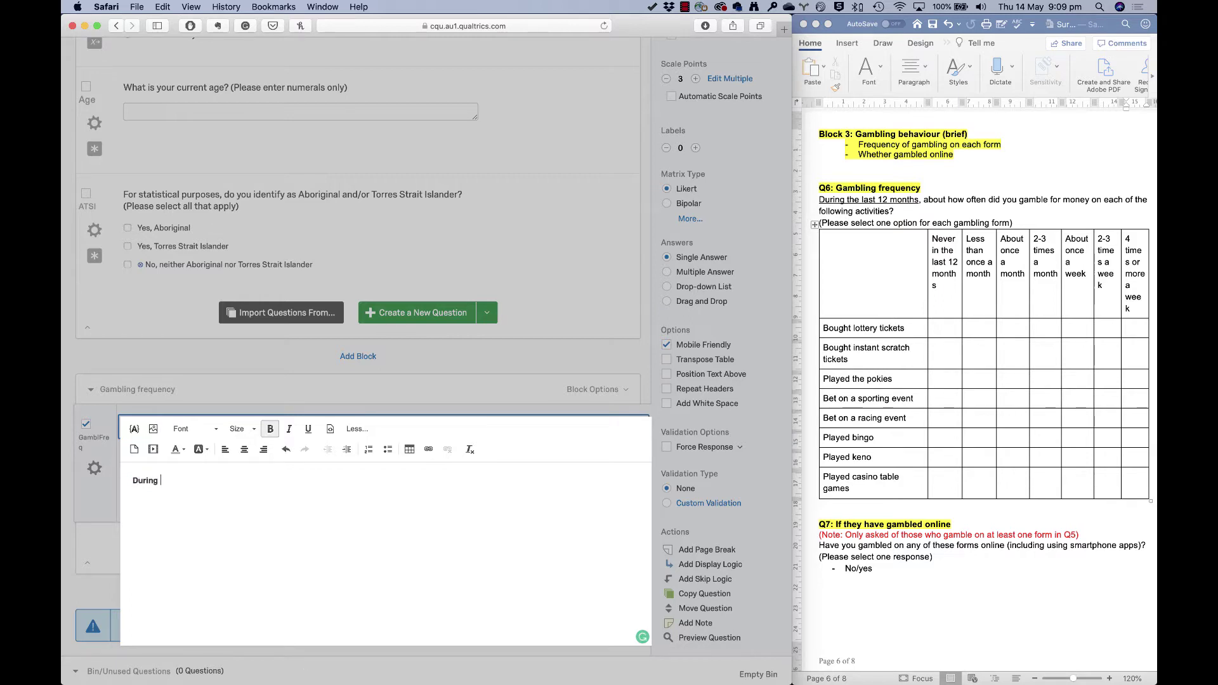
text( the last 12 months)
key(super+b)
text(, about how often)
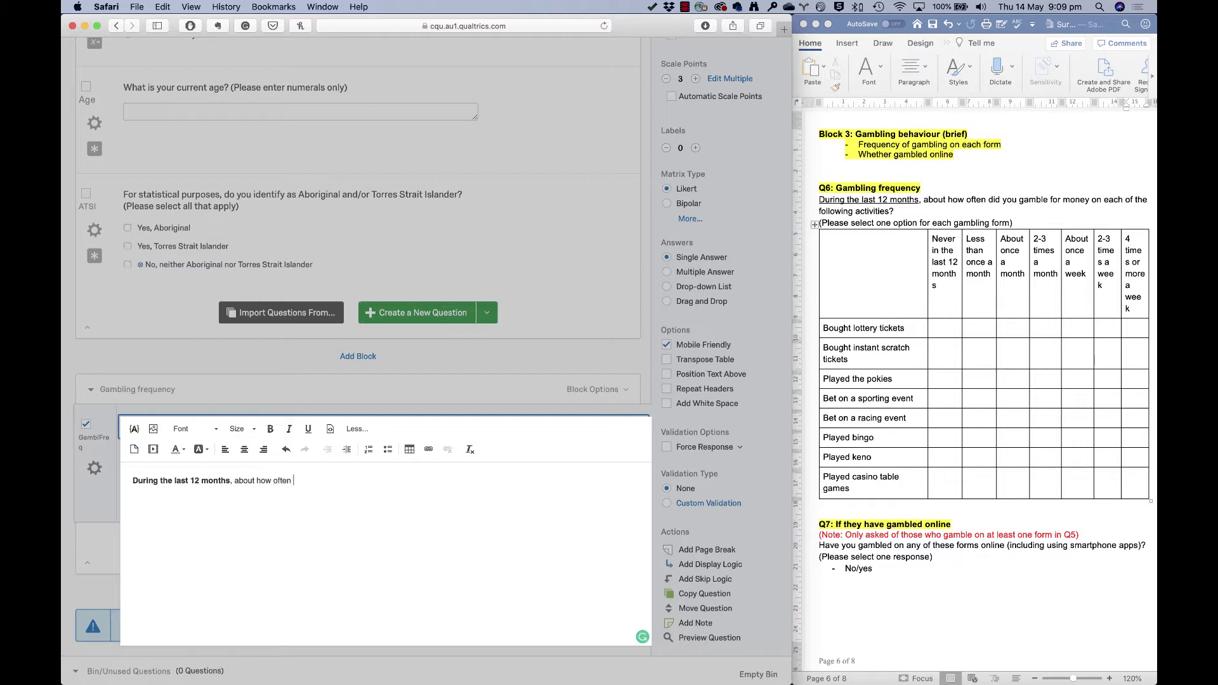
text( did you gamble for money on each of the following activities?)
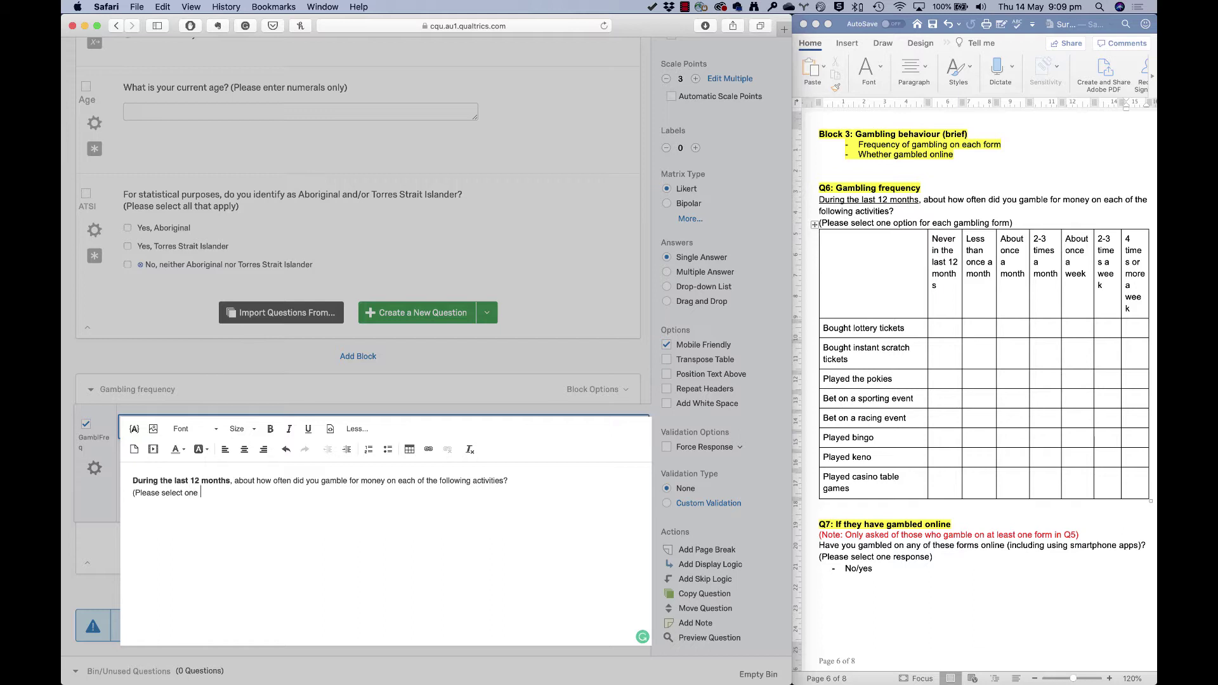
text(option for each gambling form)
click(108, 546)
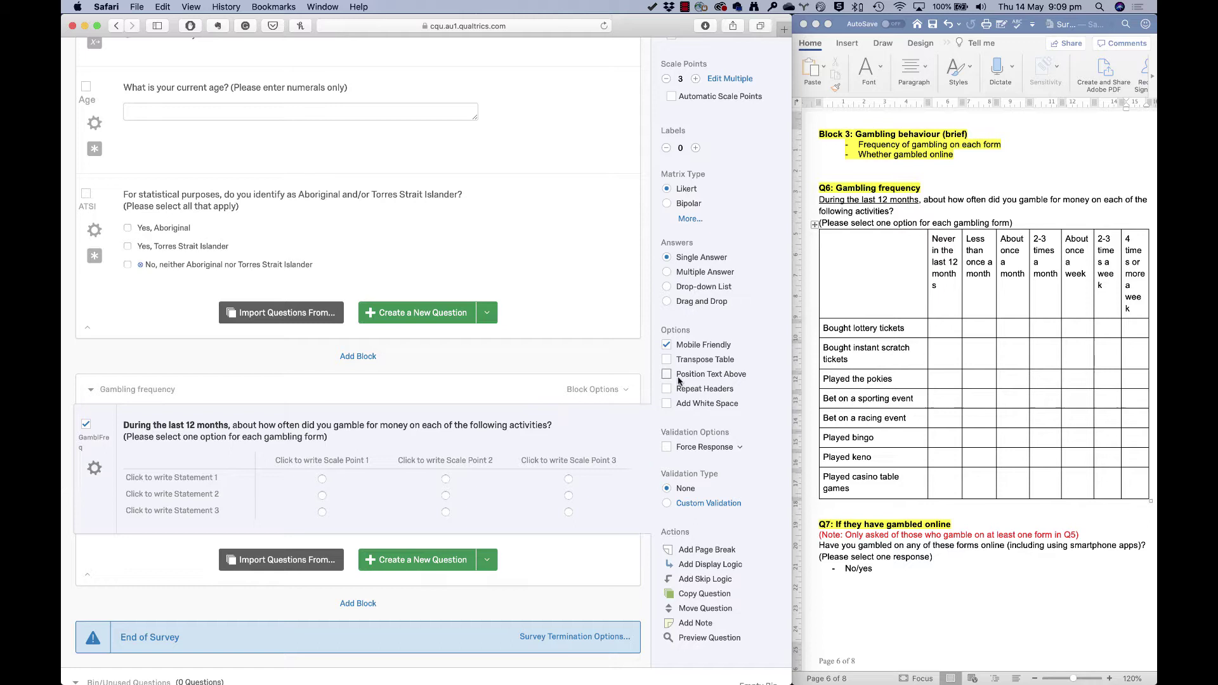
Step: Paste the eight gambling activities from Word as the matrix statements
click(852, 329)
drag(851, 329, 866, 484)
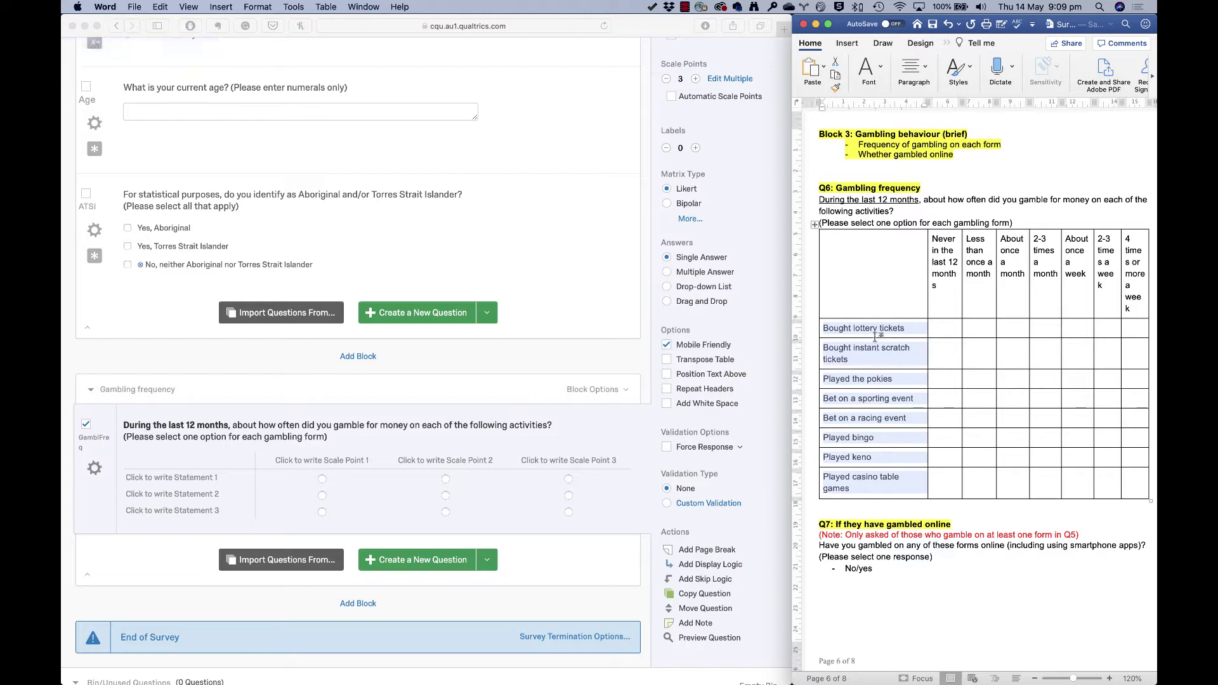
key(super+c)
click(198, 483)
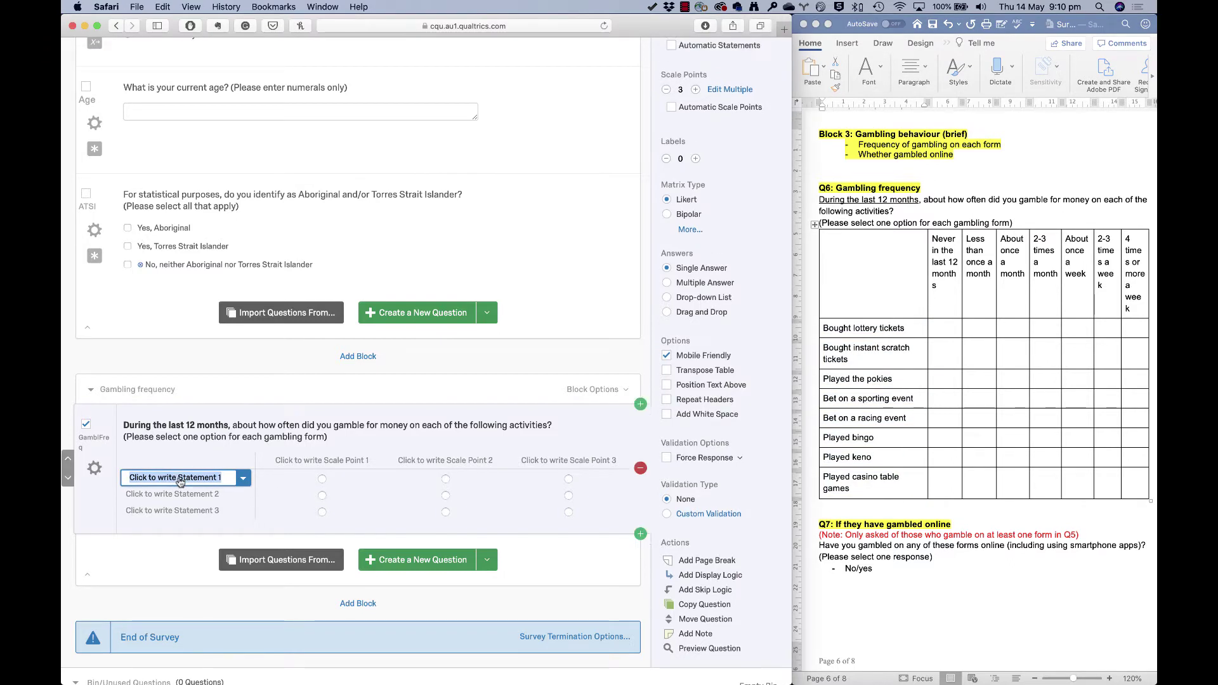
key(super+v)
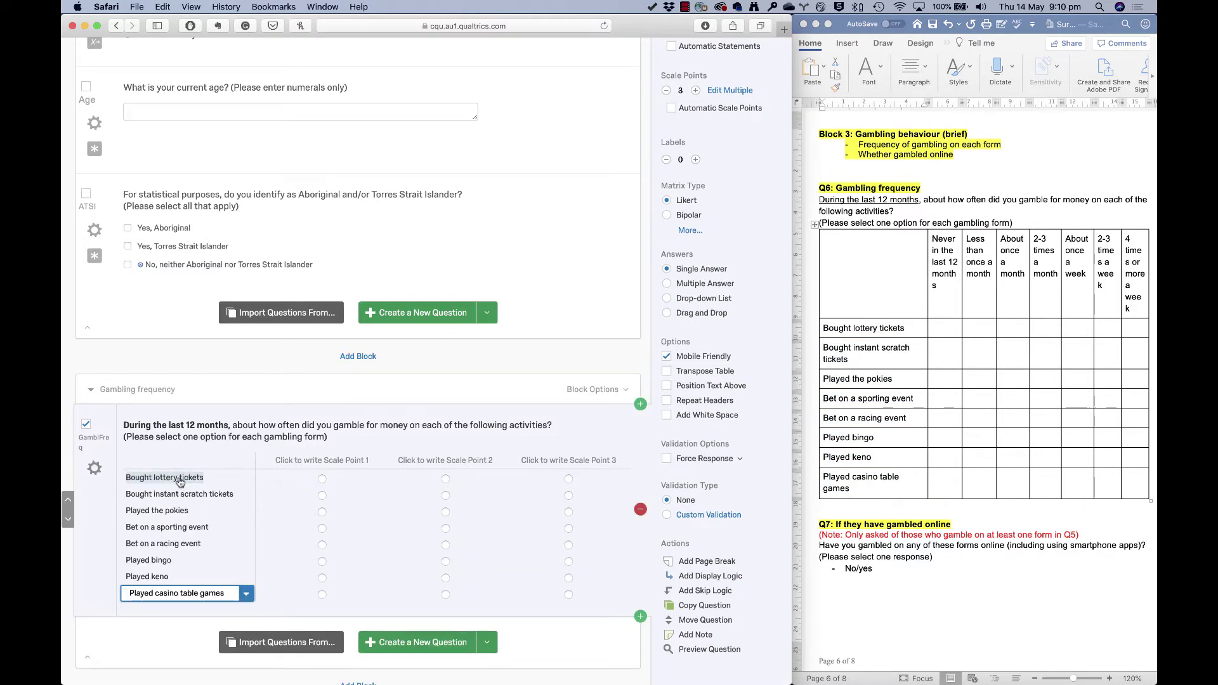
Step: Paste 'Never in the last 12 months' and 'Less than once a month' as the first two scale points
click(963, 286)
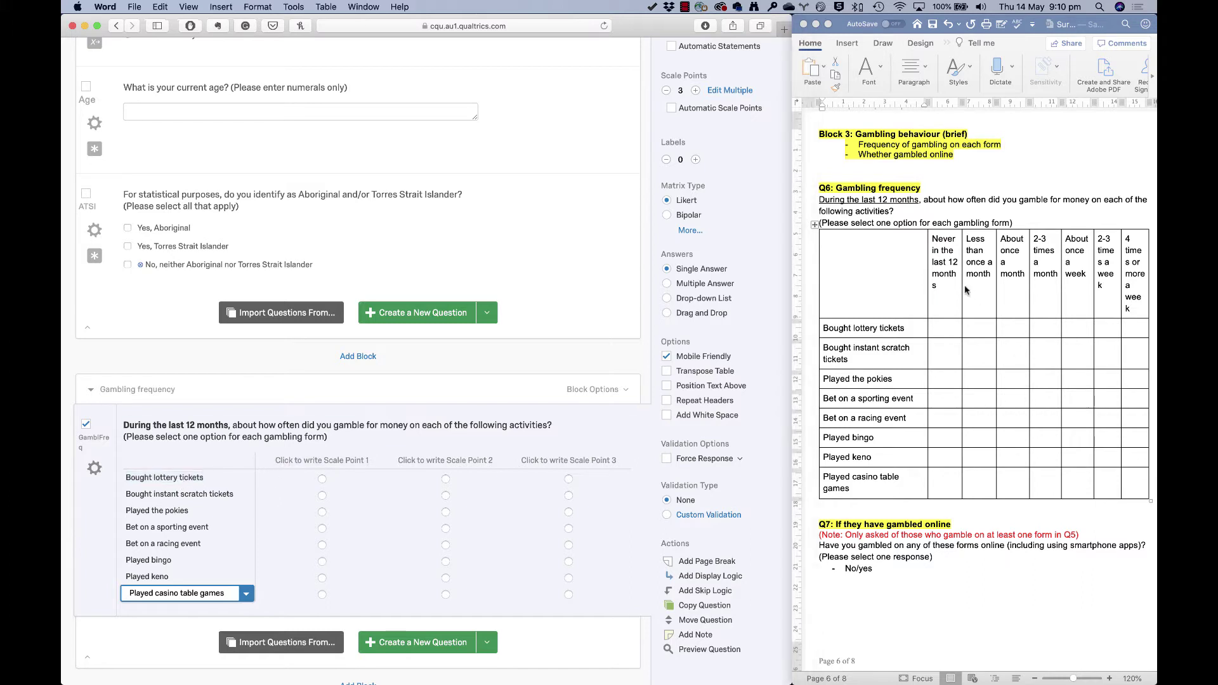
drag(945, 270, 1135, 273)
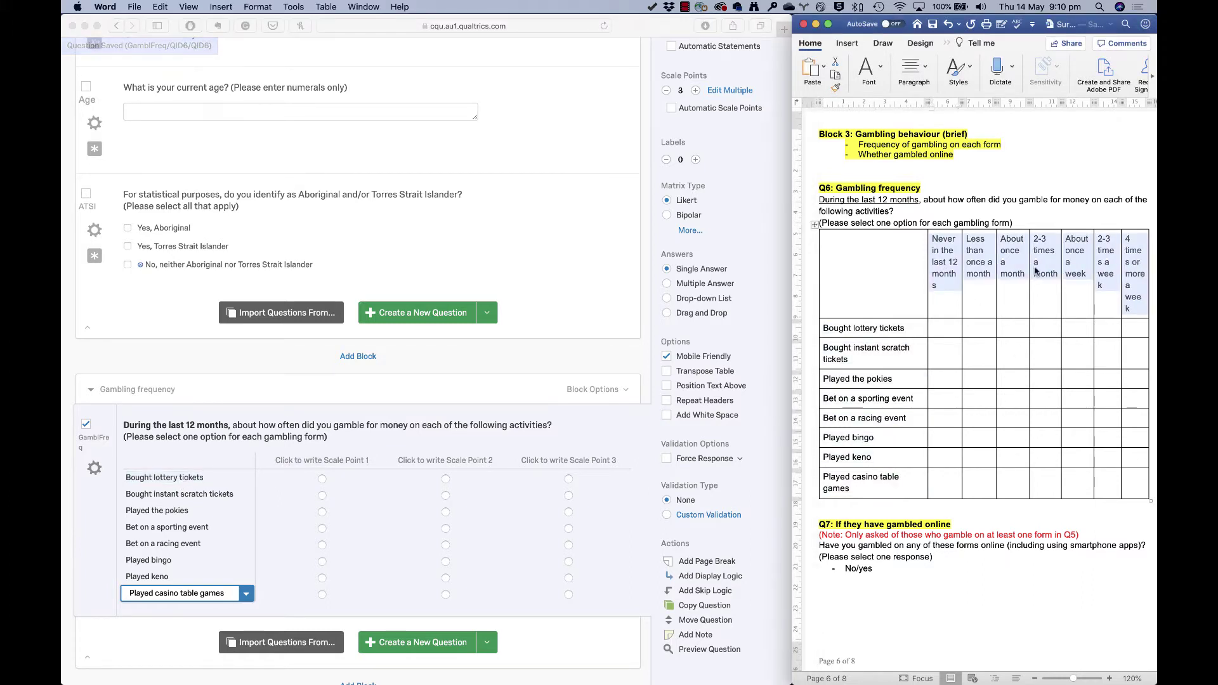
drag(934, 281, 937, 279)
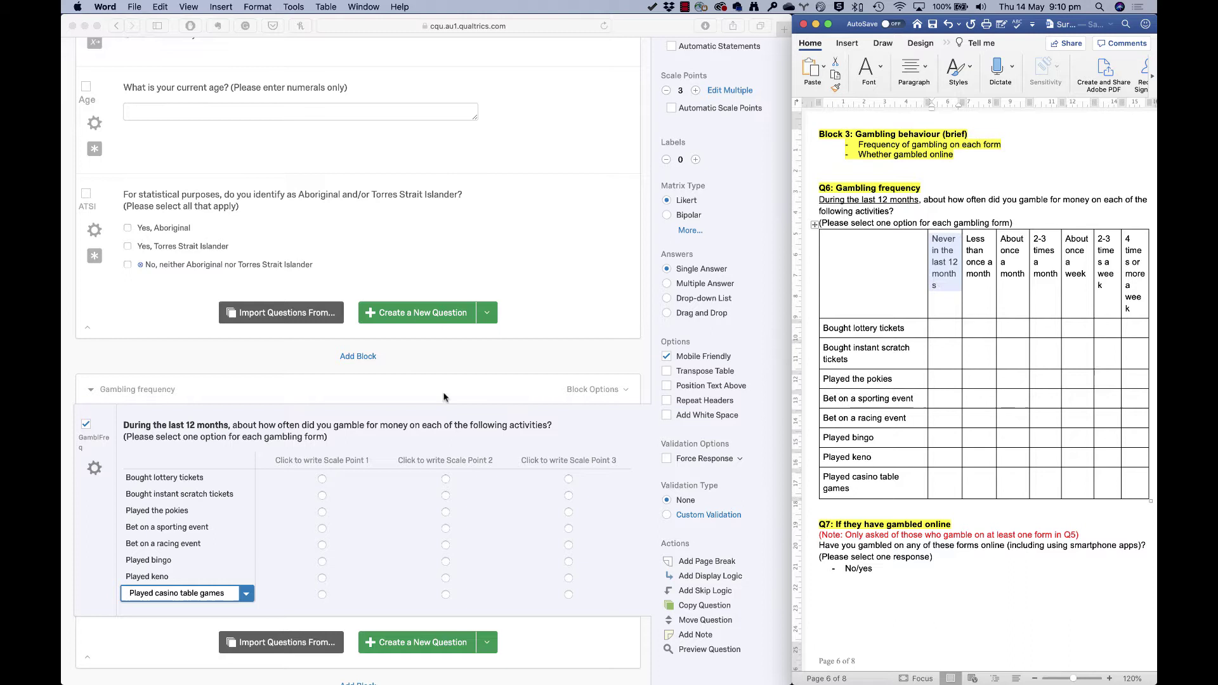
click(340, 467)
key(super+v)
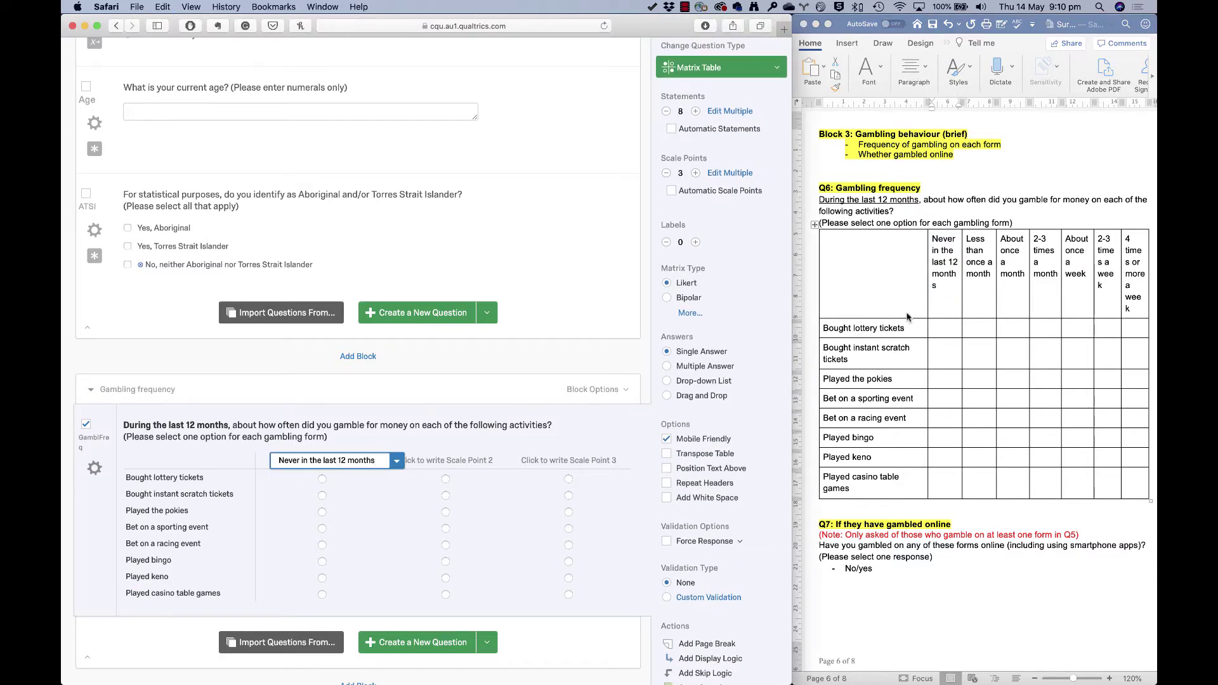
click(975, 264)
drag(967, 240, 991, 274)
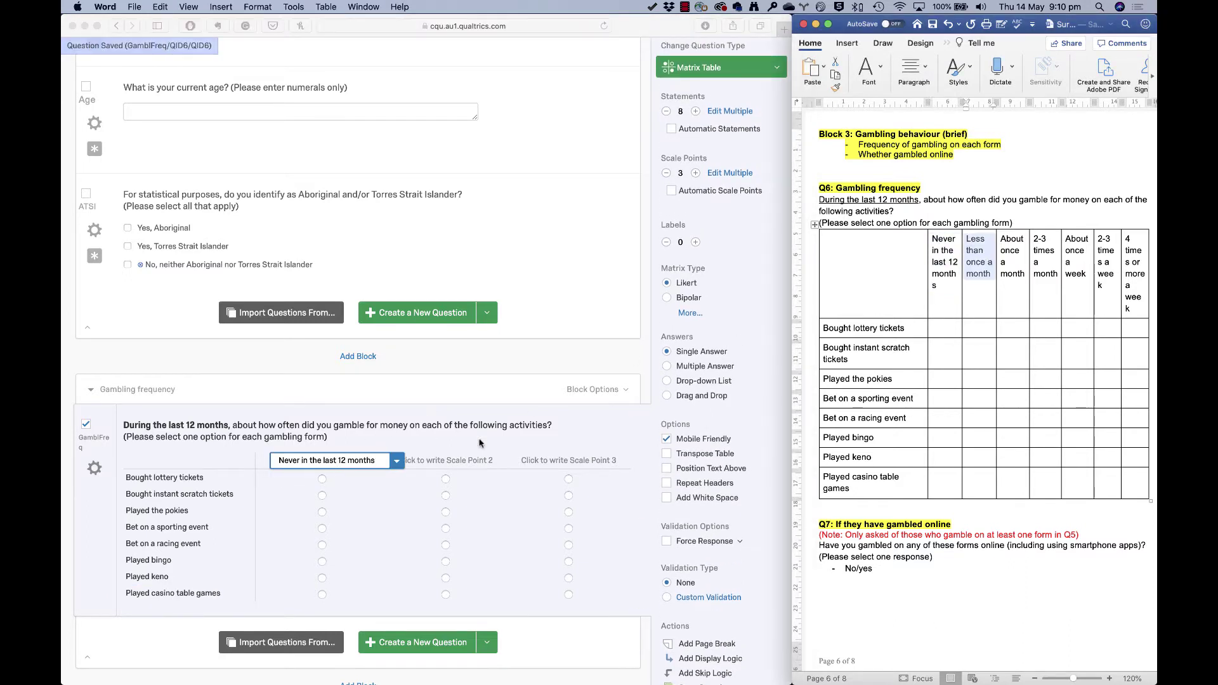
click(453, 467)
key(super+v)
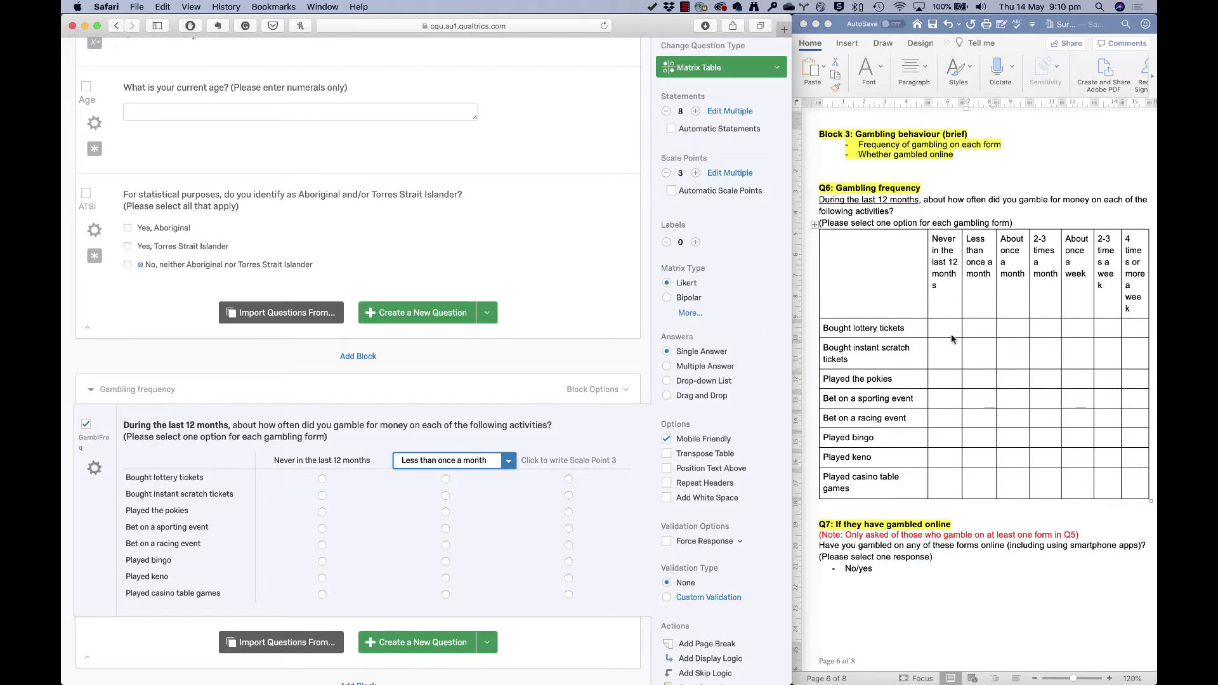
Step: Add 'About once a month' and '2-3 times a month' as the third and fourth scale points
click(1013, 274)
drag(1000, 239, 1026, 277)
key(super+c)
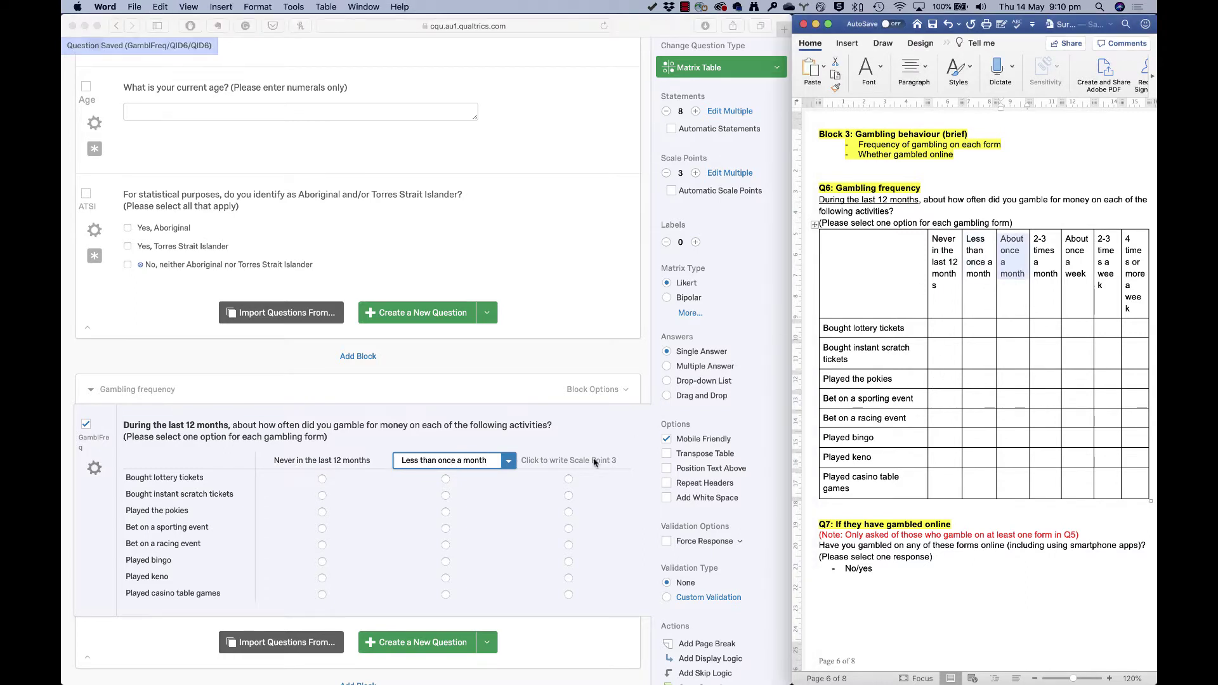
click(564, 468)
key(super+v)
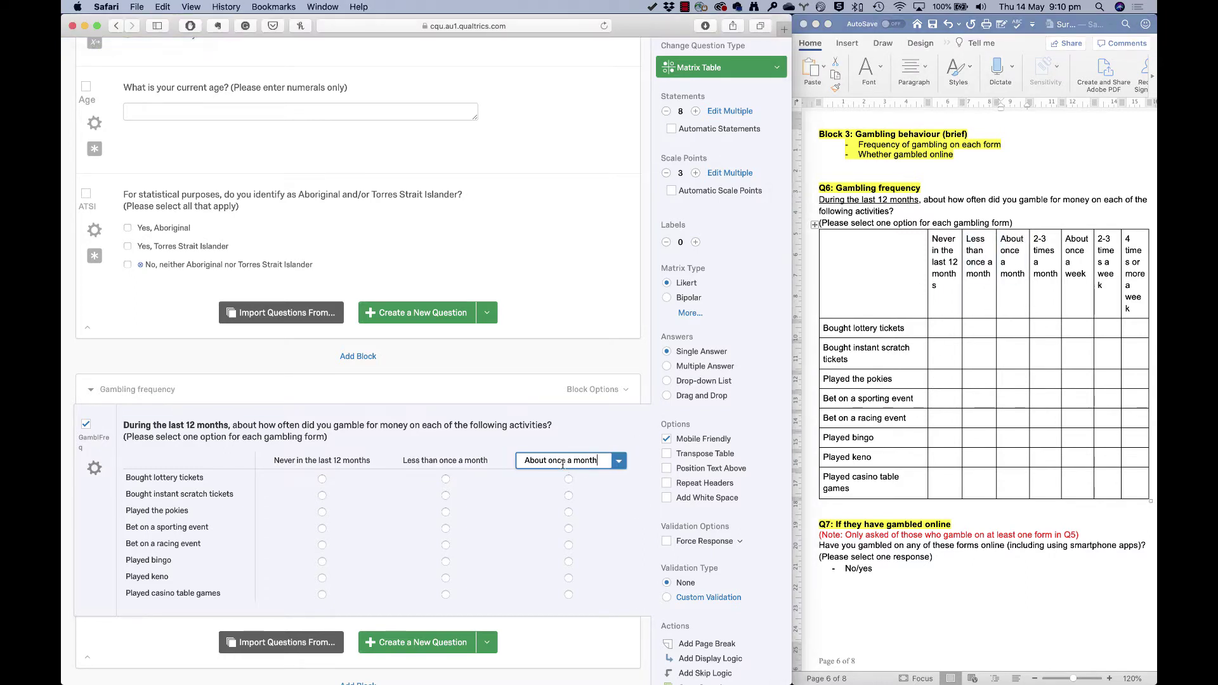
key(Return)
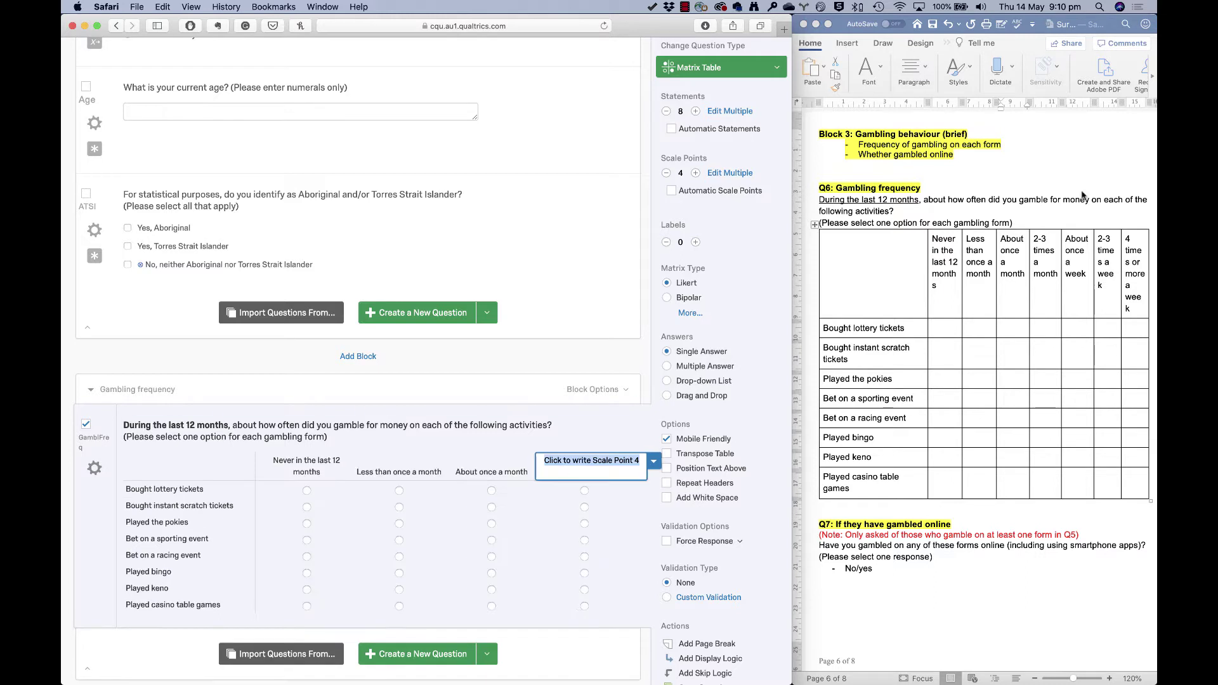
click(1042, 244)
triple_click(1042, 244)
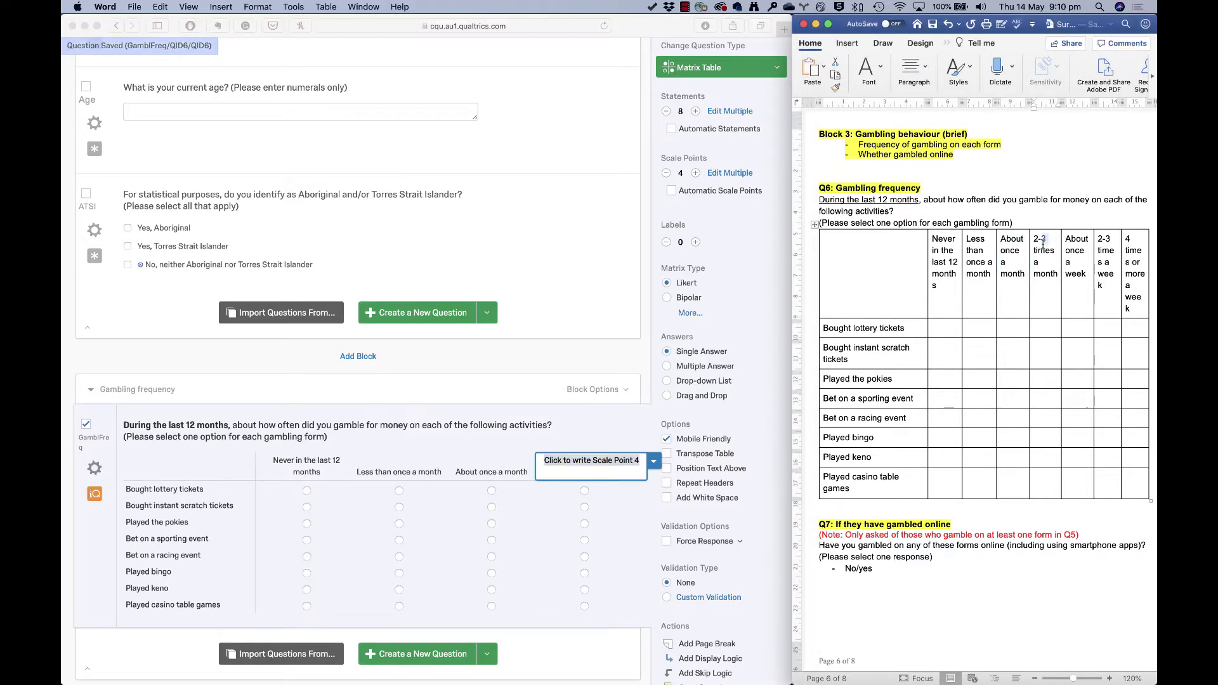
key(super+c)
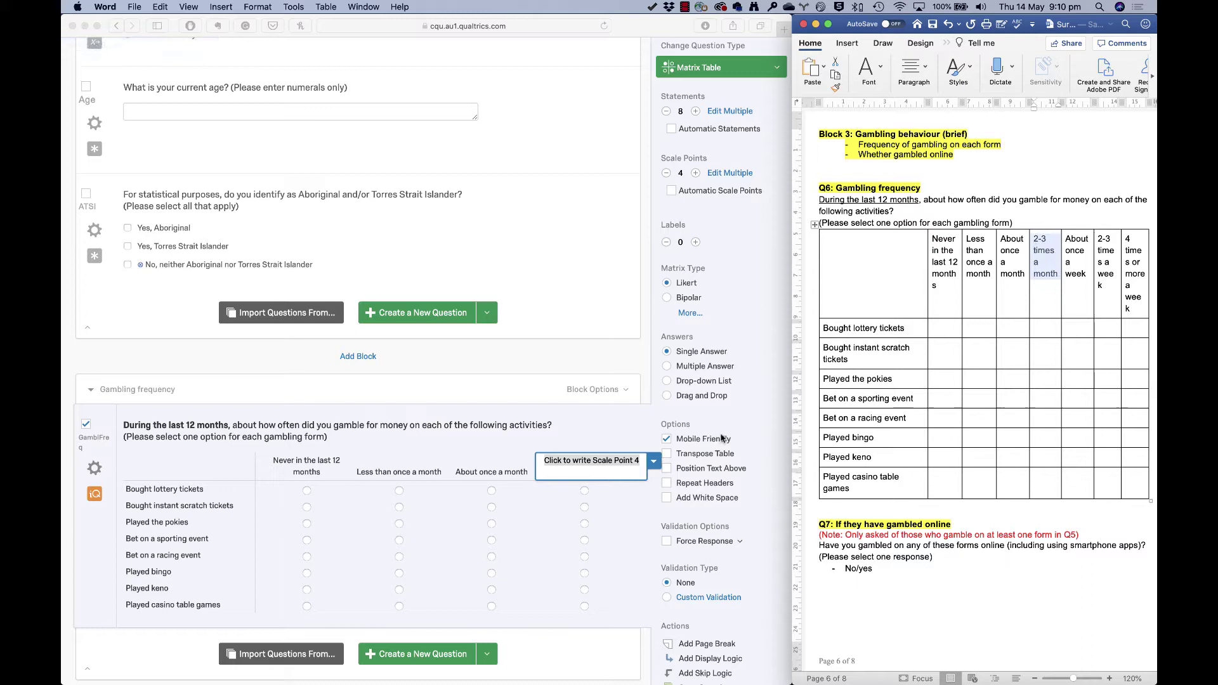
click(608, 460)
key(super+v)
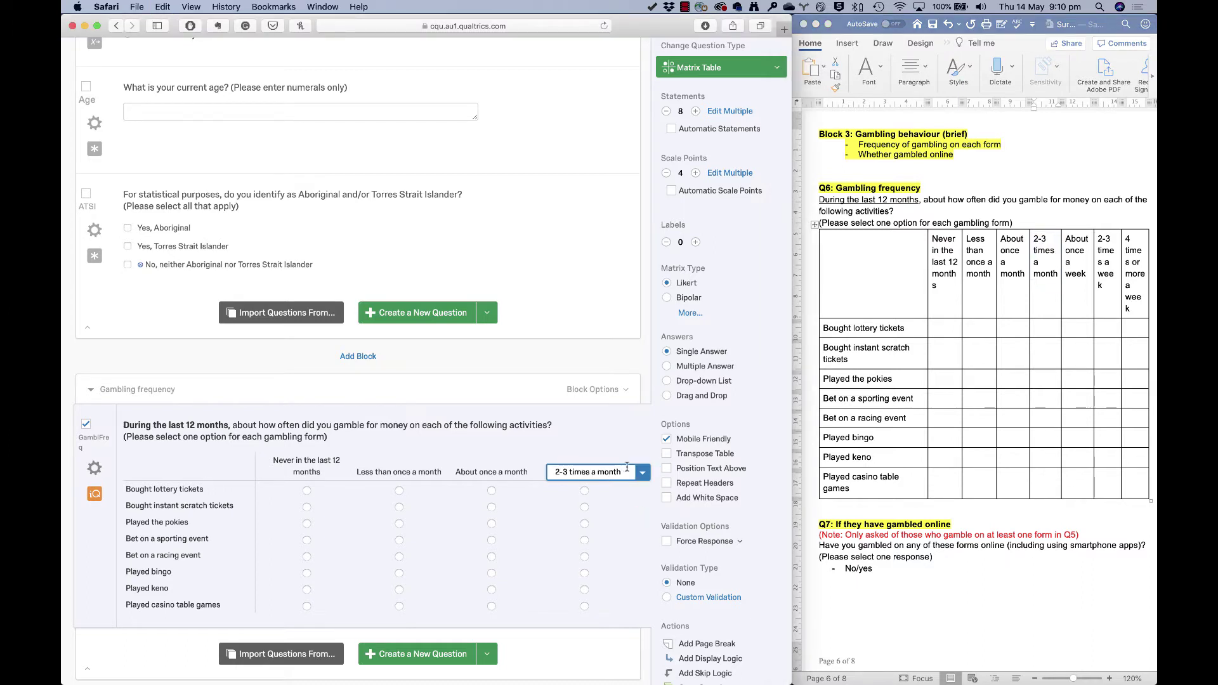
Step: Add 'About once a week' and '2-3 times a week' as the fifth and sixth scale points
key(Return)
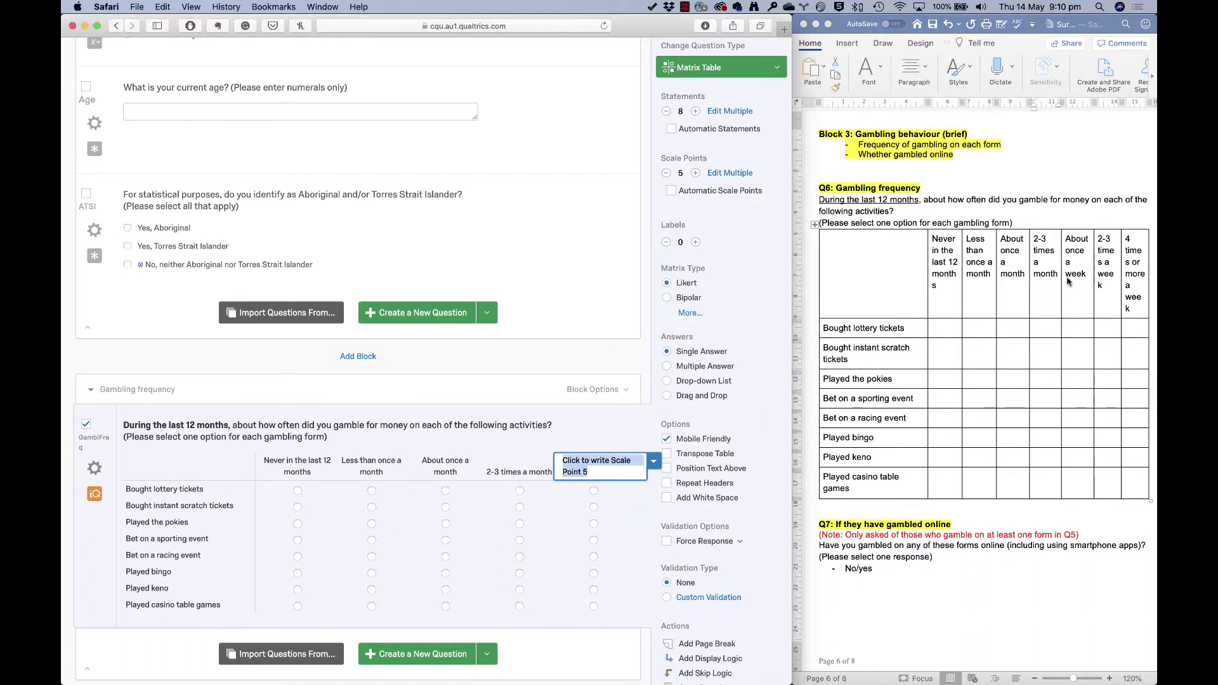
triple_click(1071, 256)
key(super+c)
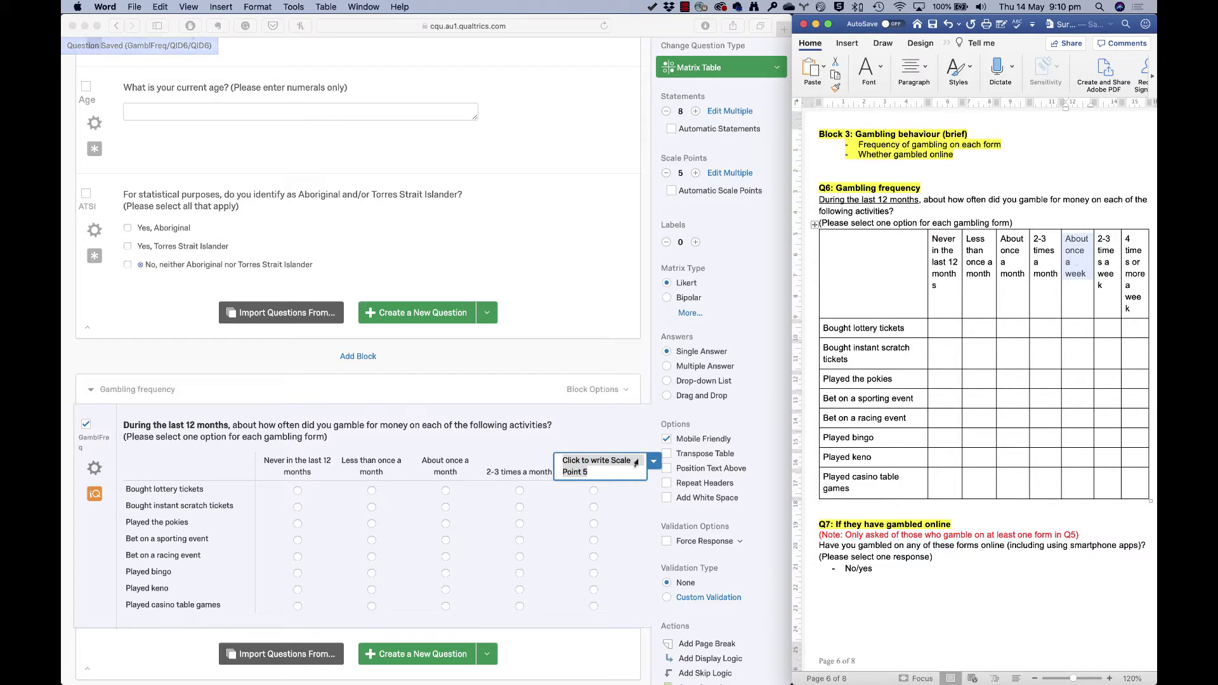
key(super+Tab)
key(super+v)
key(Return)
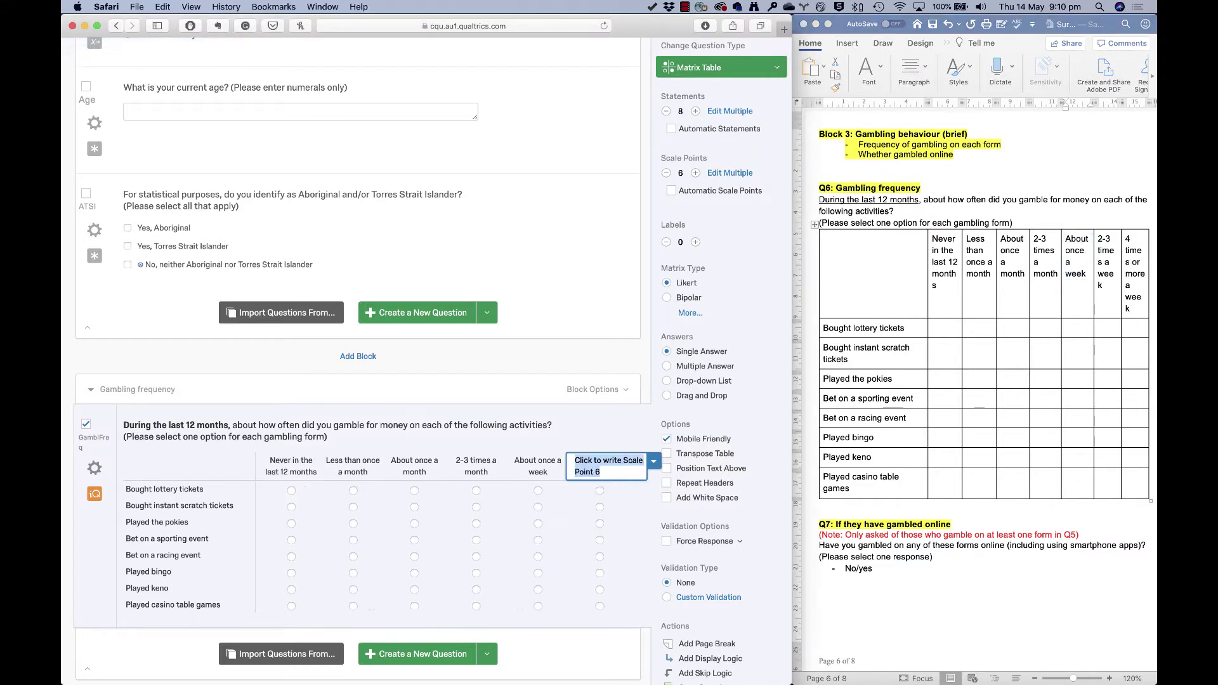
click(1120, 272)
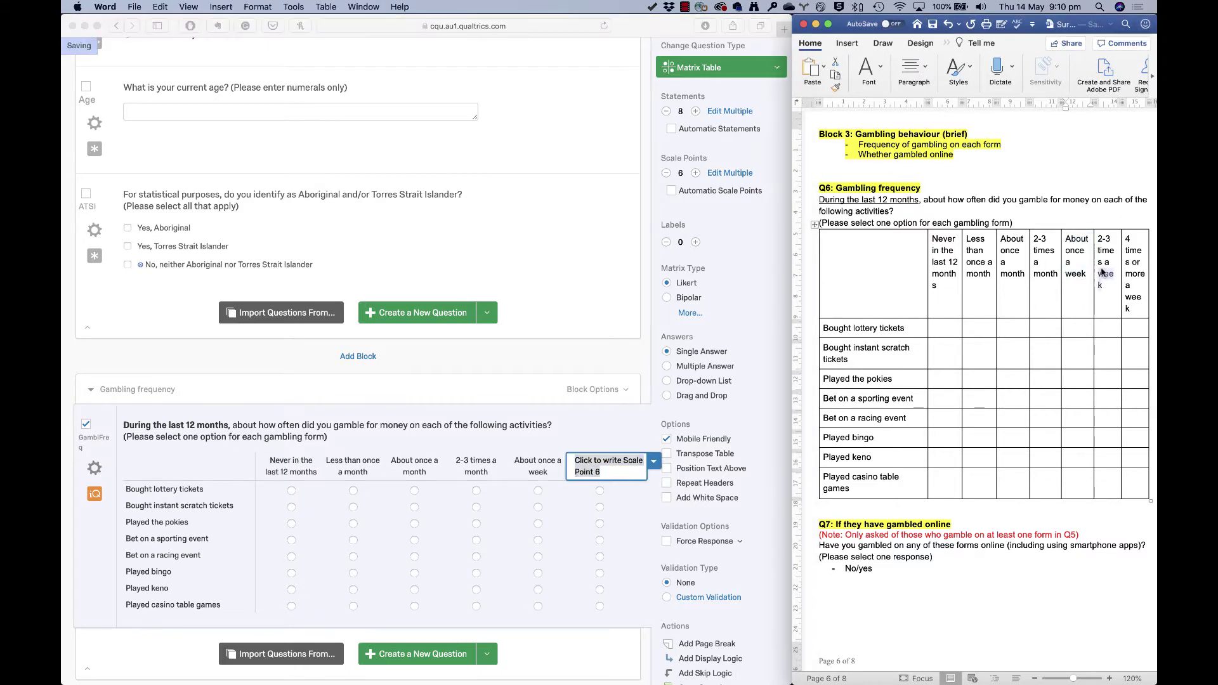
drag(1114, 274, 1103, 273)
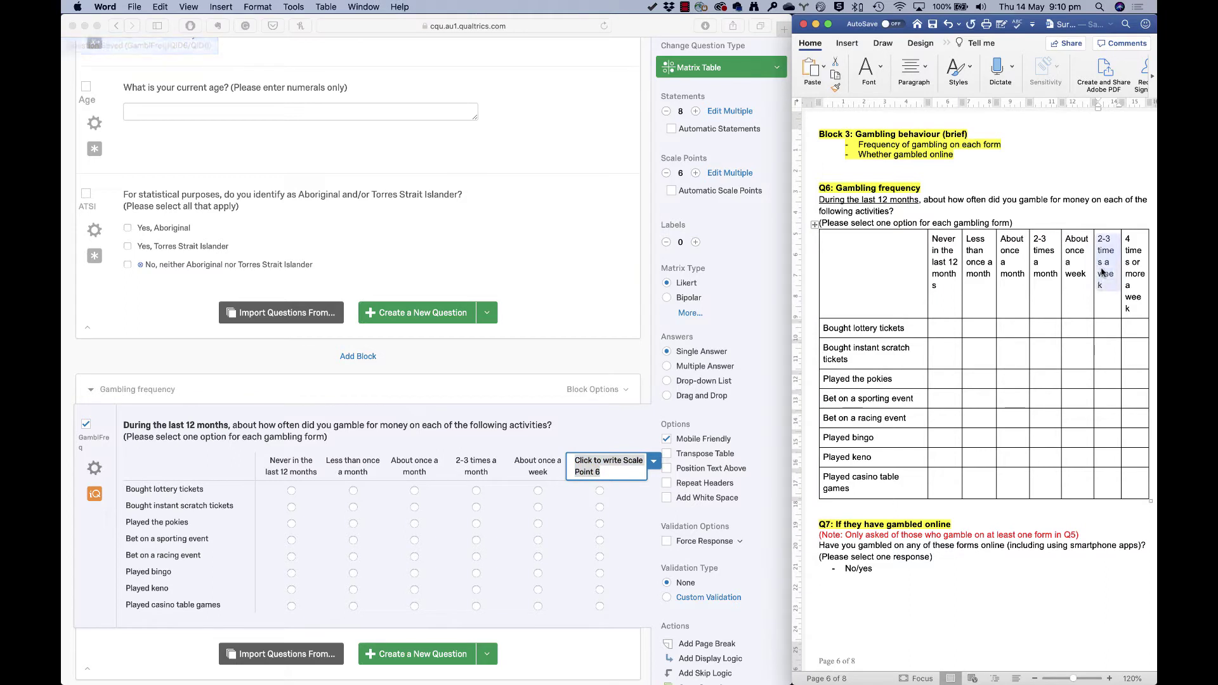
triple_click(1101, 271)
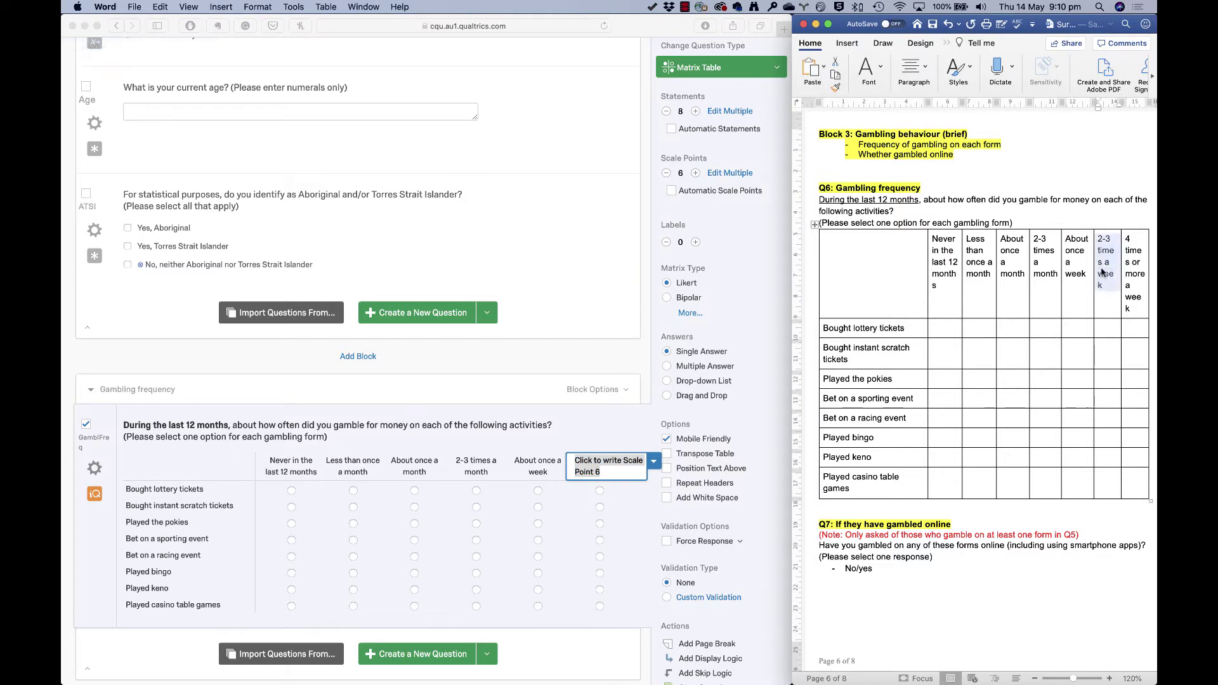
click(608, 463)
key(super+v)
Step: Add '4 times or more a week' as the seventh scale point
key(Return)
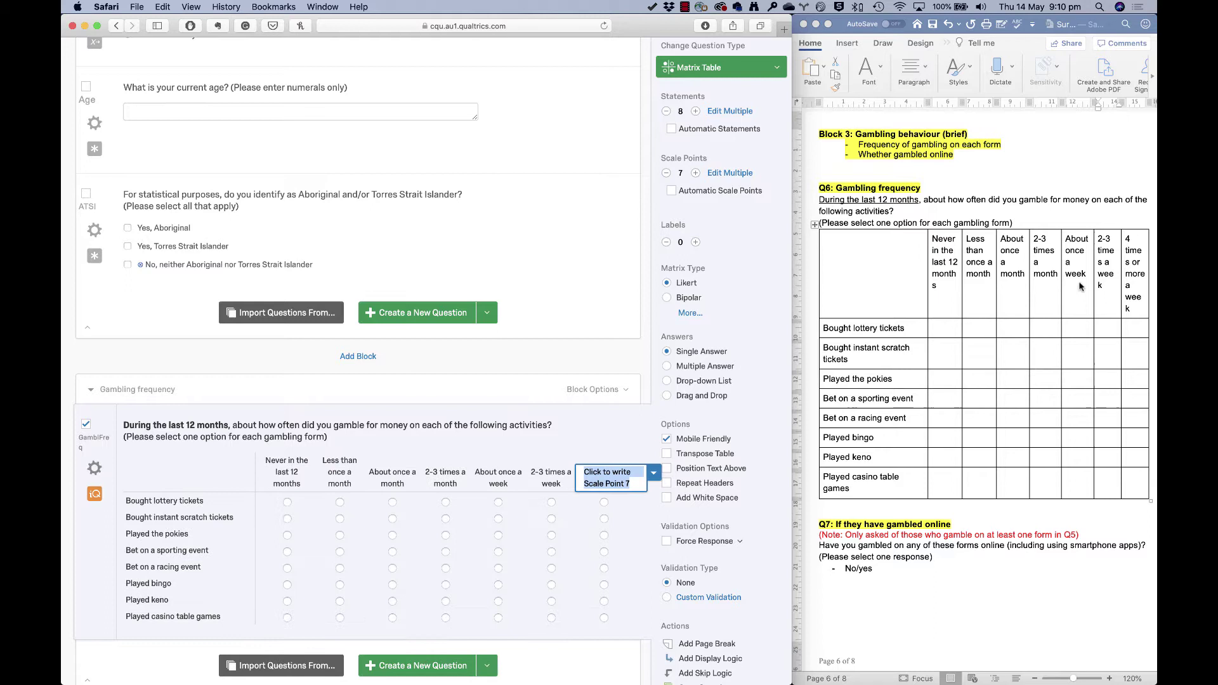
click(1127, 273)
triple_click(1128, 272)
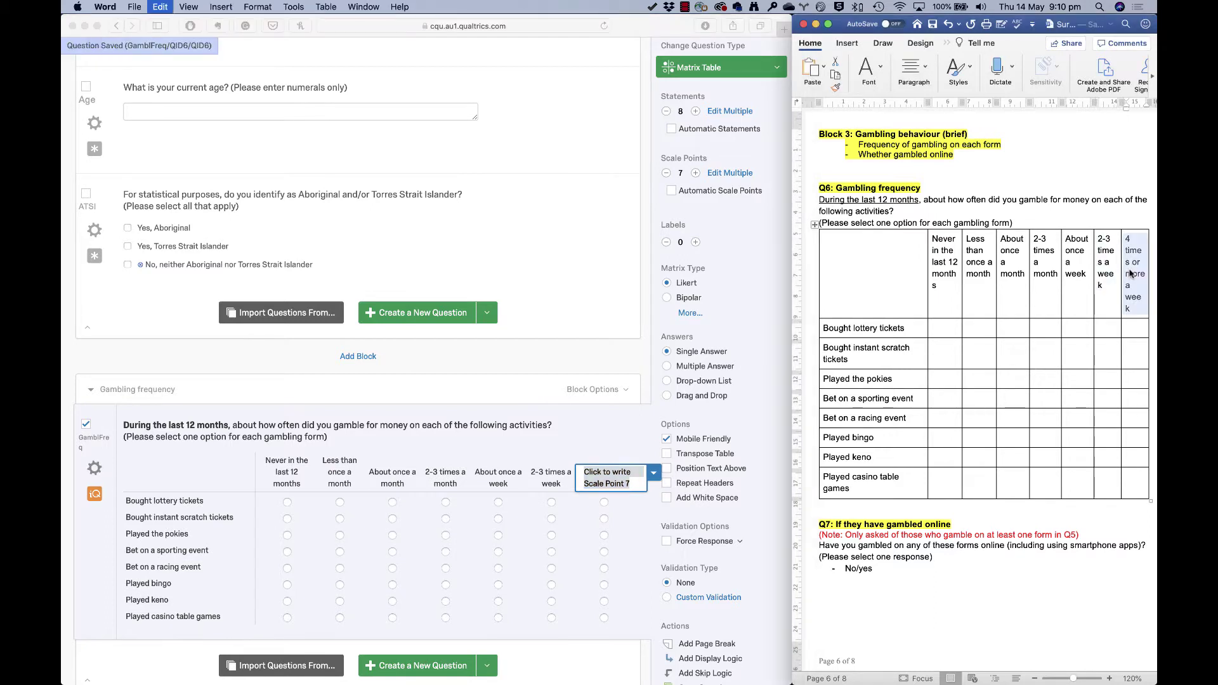
click(587, 501)
key(super+v)
click(585, 449)
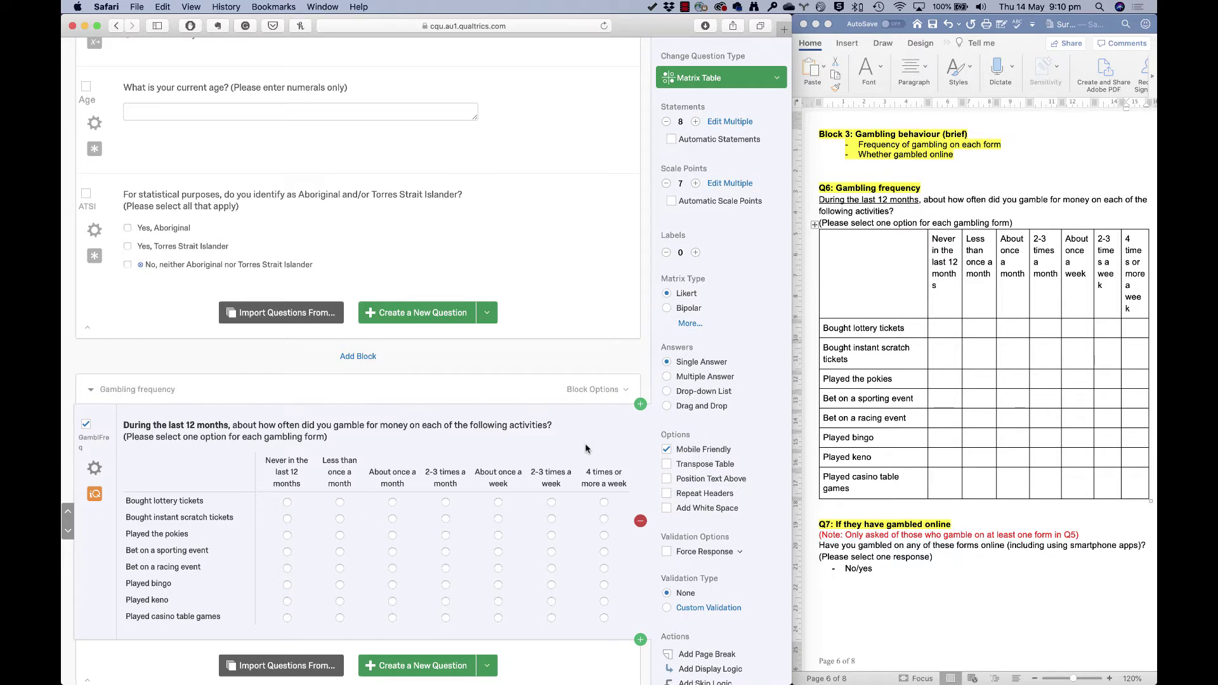
Step: Force a response on the matrix and enable recoding, variable names and export tags in Recode Values
scroll(585, 448, down, 1)
click(666, 538)
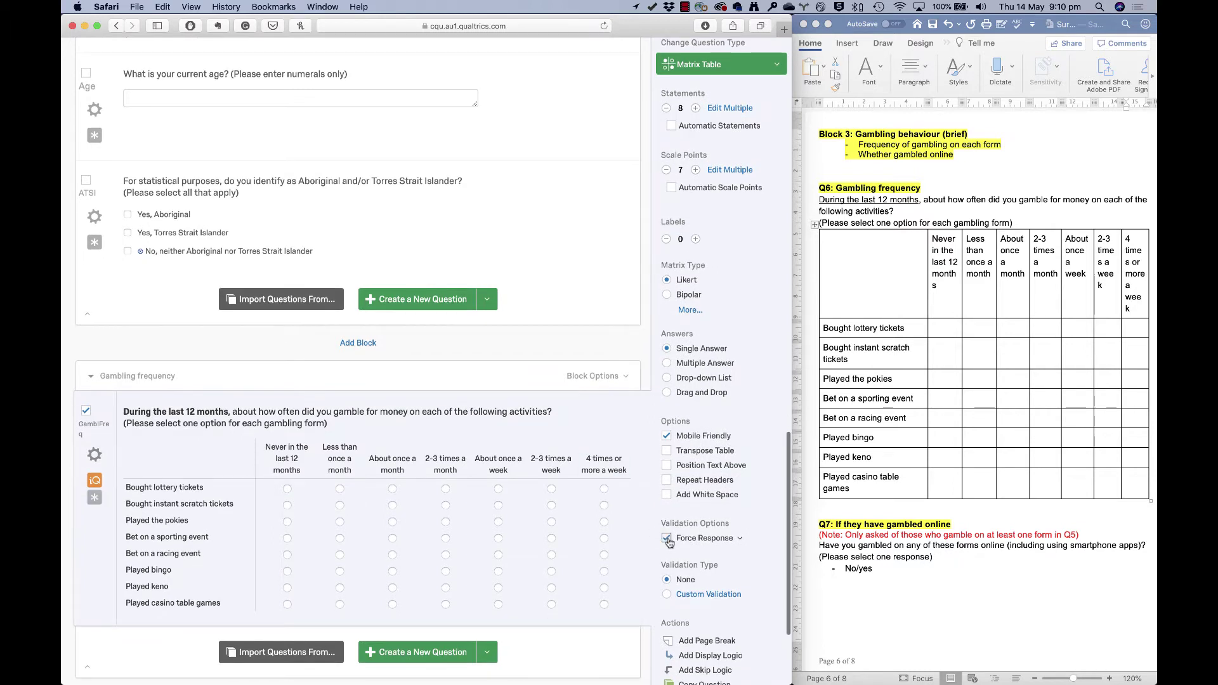
click(95, 457)
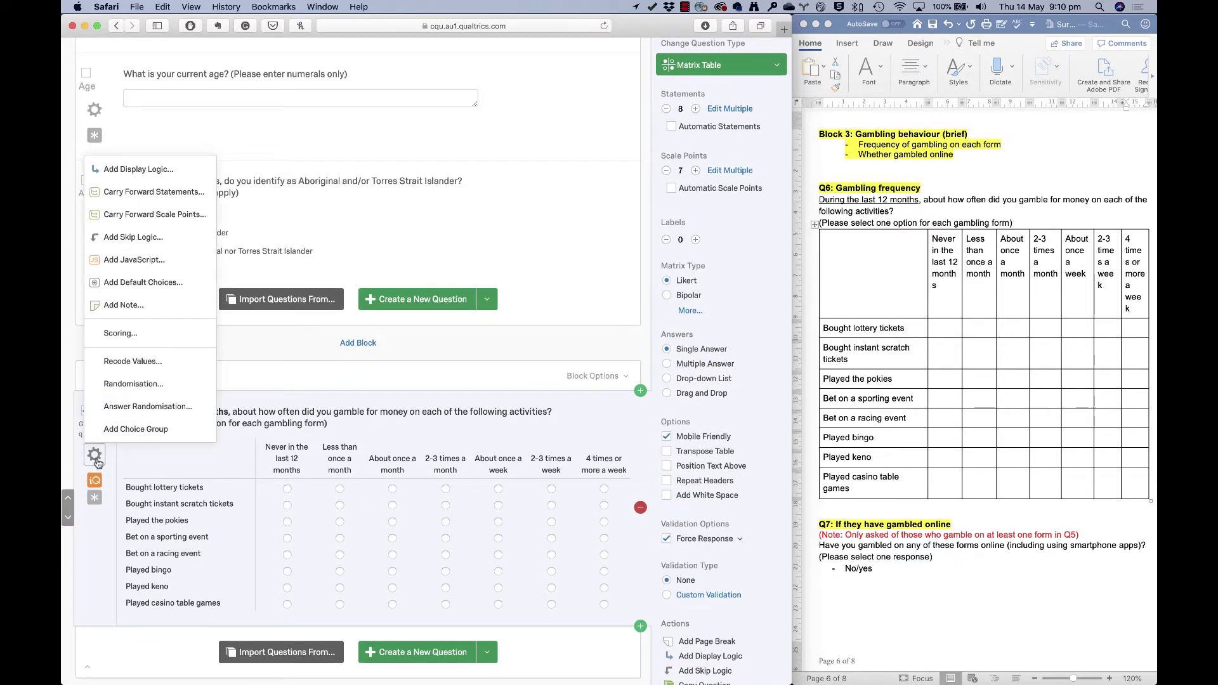
click(170, 368)
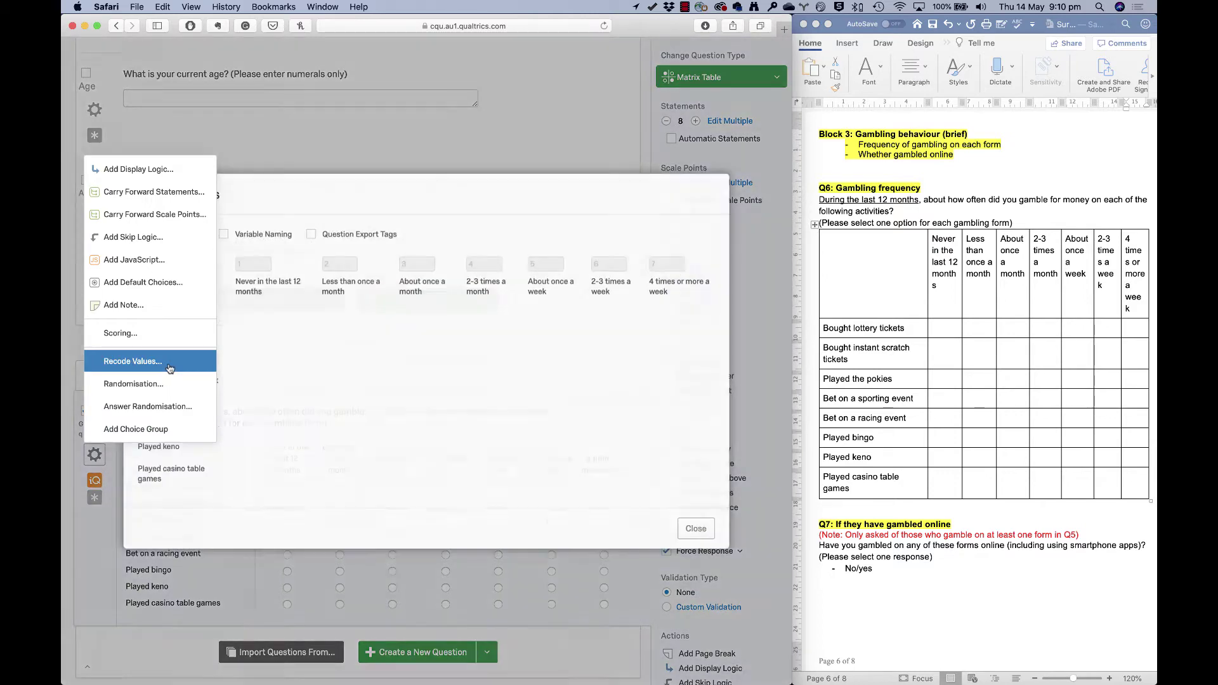
click(170, 232)
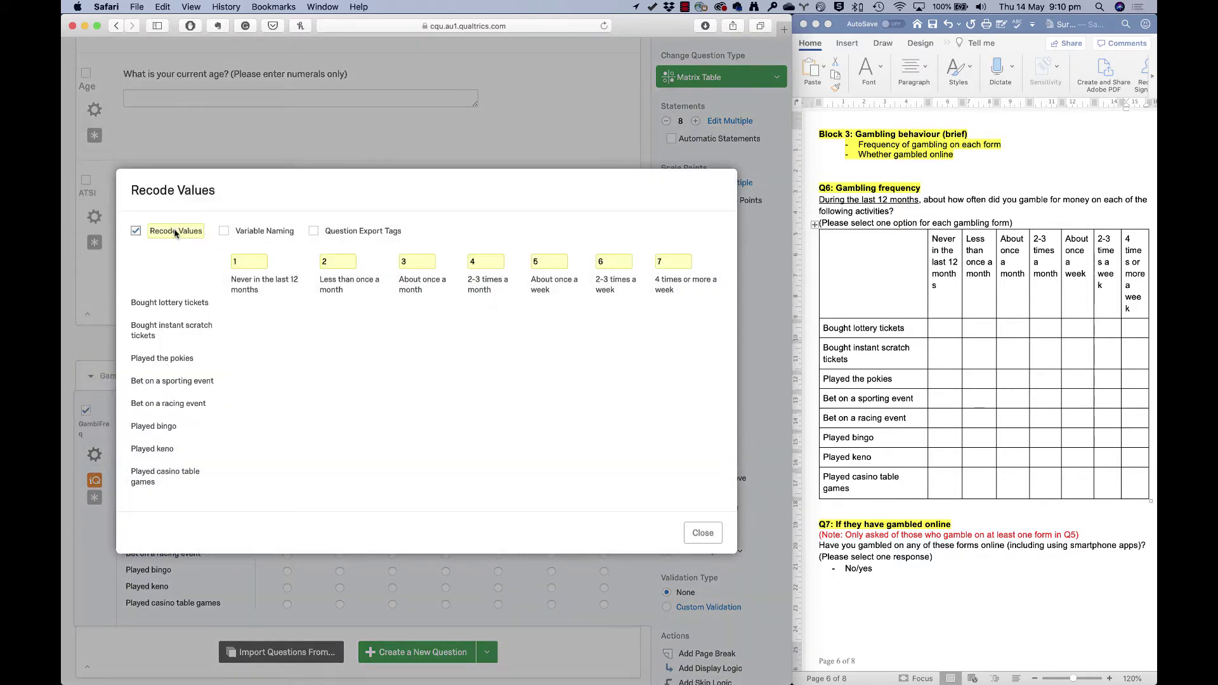
click(224, 231)
click(363, 191)
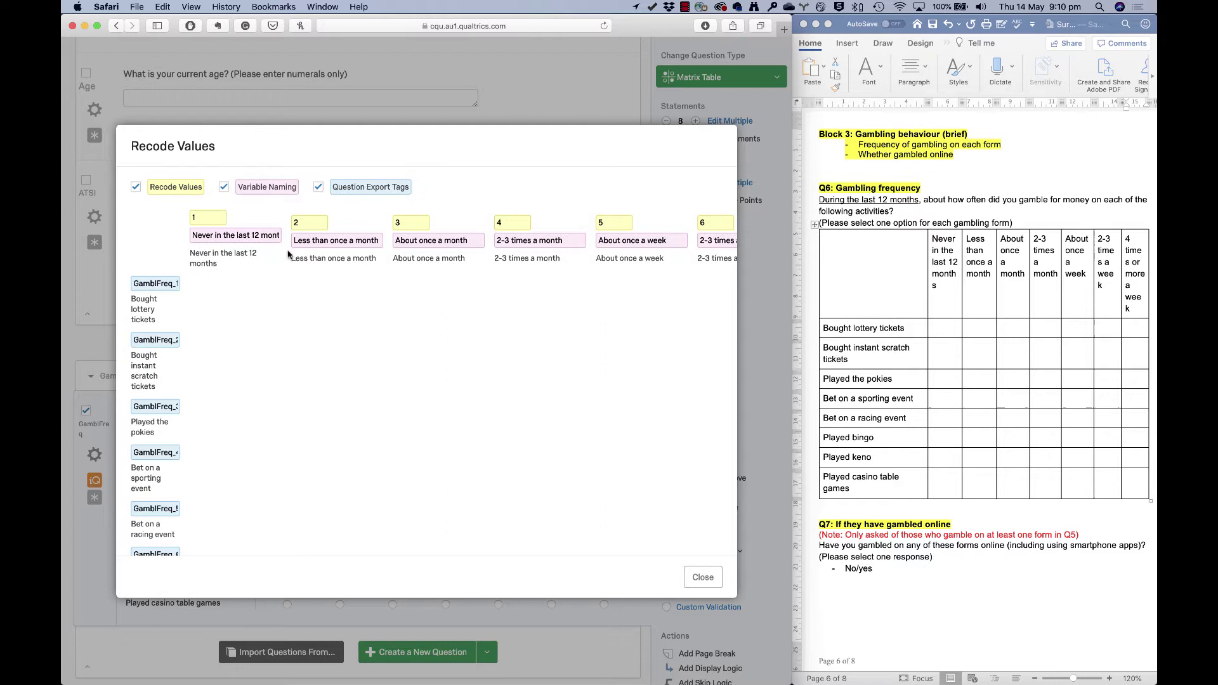
Step: Rename the first two export tags to GamblFreq_lottery and GamblFreq_scratch, then close Recode Values
drag(135, 283, 188, 283)
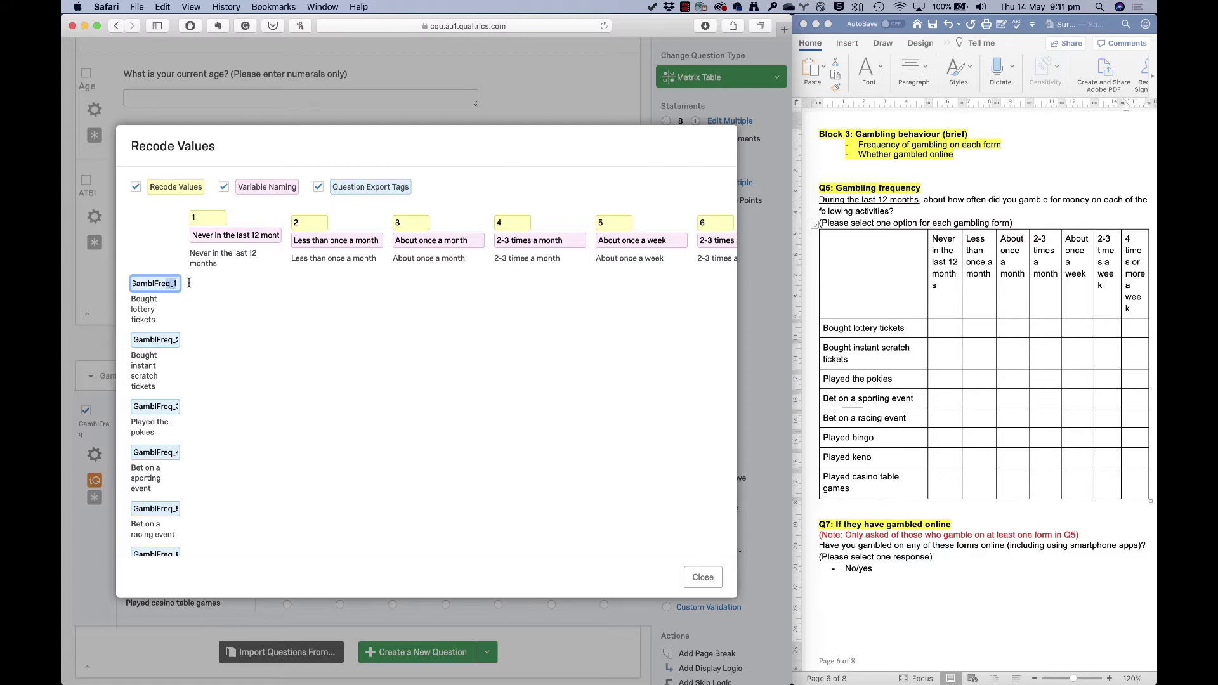
key(Right)
key(BackSpace)
text(lottery)
click(161, 341)
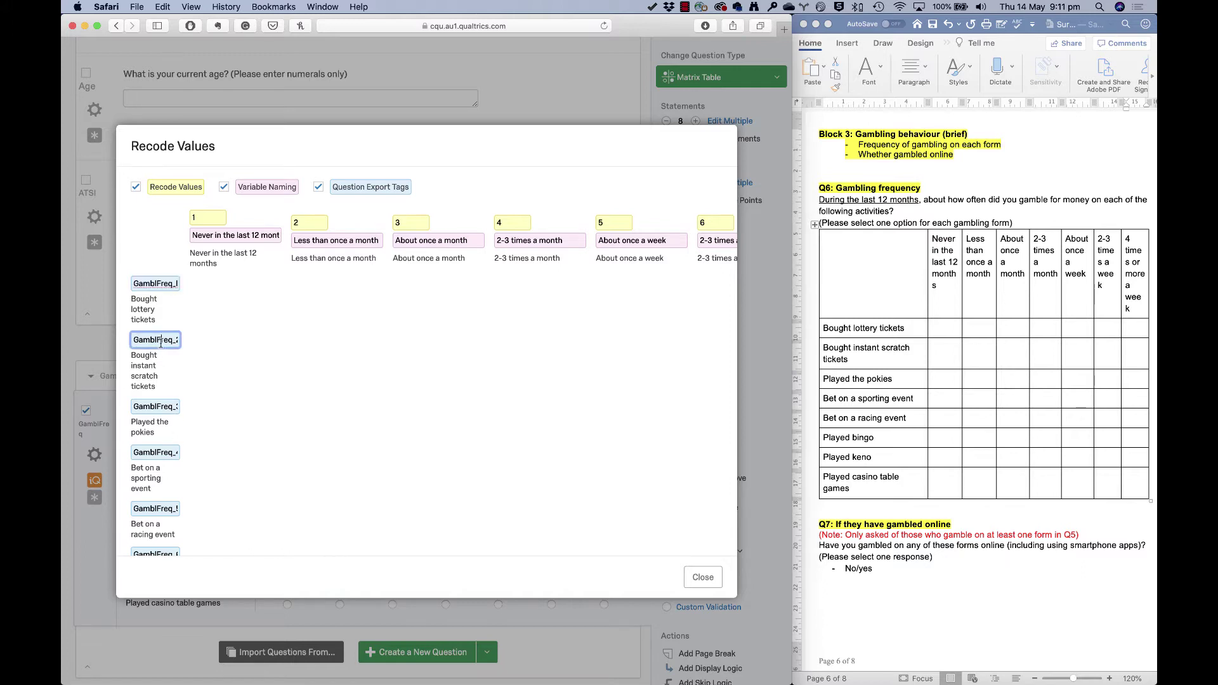
key(BackSpace)
text(scratcg)
key(BackSpace)
text(h)
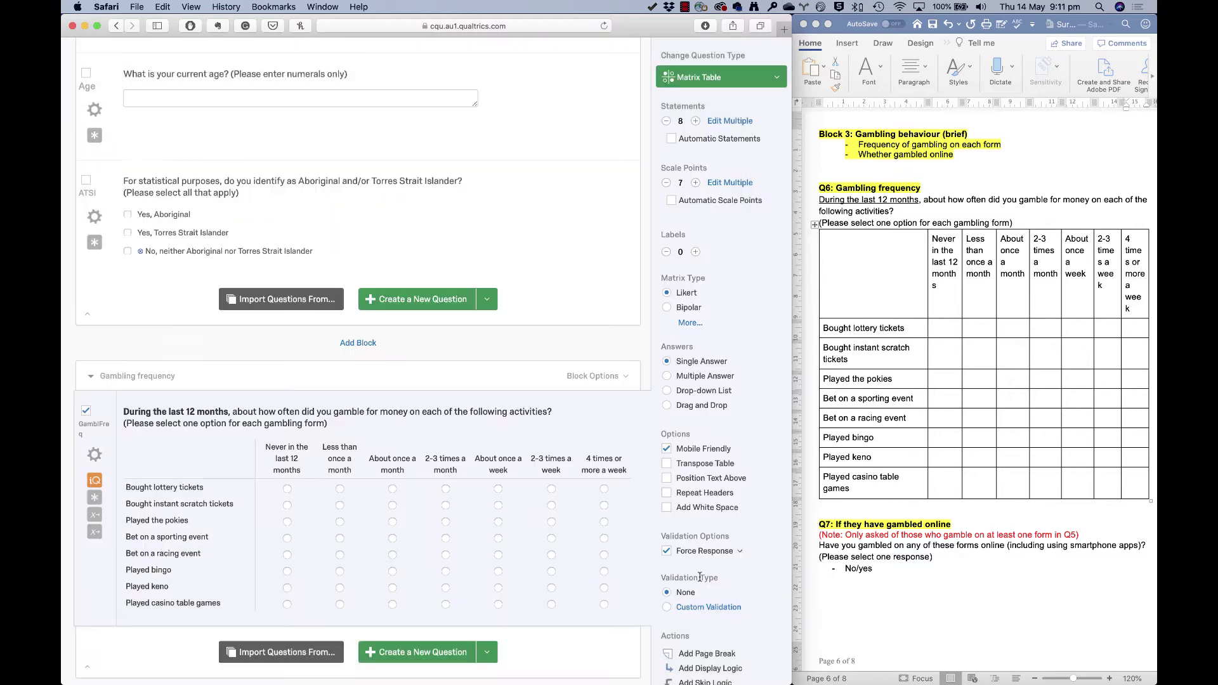
click(701, 577)
Step: Add a question below the matrix asking 'Have you gambled on any of these forms online (including using smartphone apps)?' with '(Please select one response)'
scroll(672, 507, down, 5)
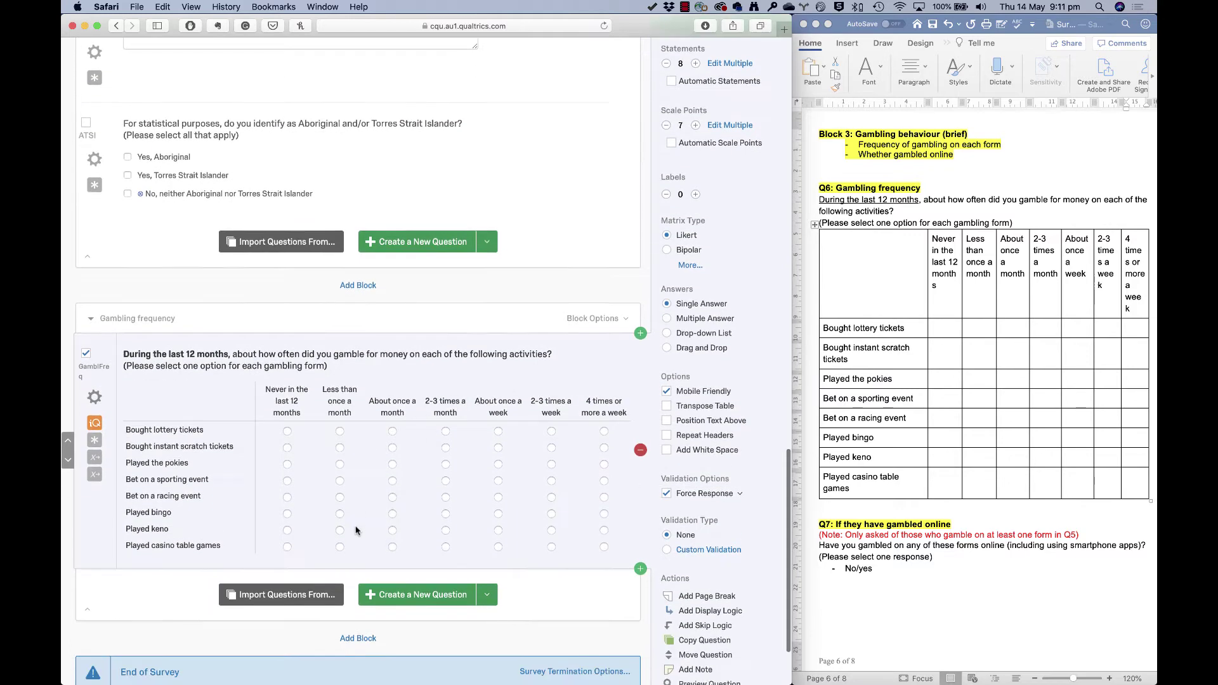
click(640, 471)
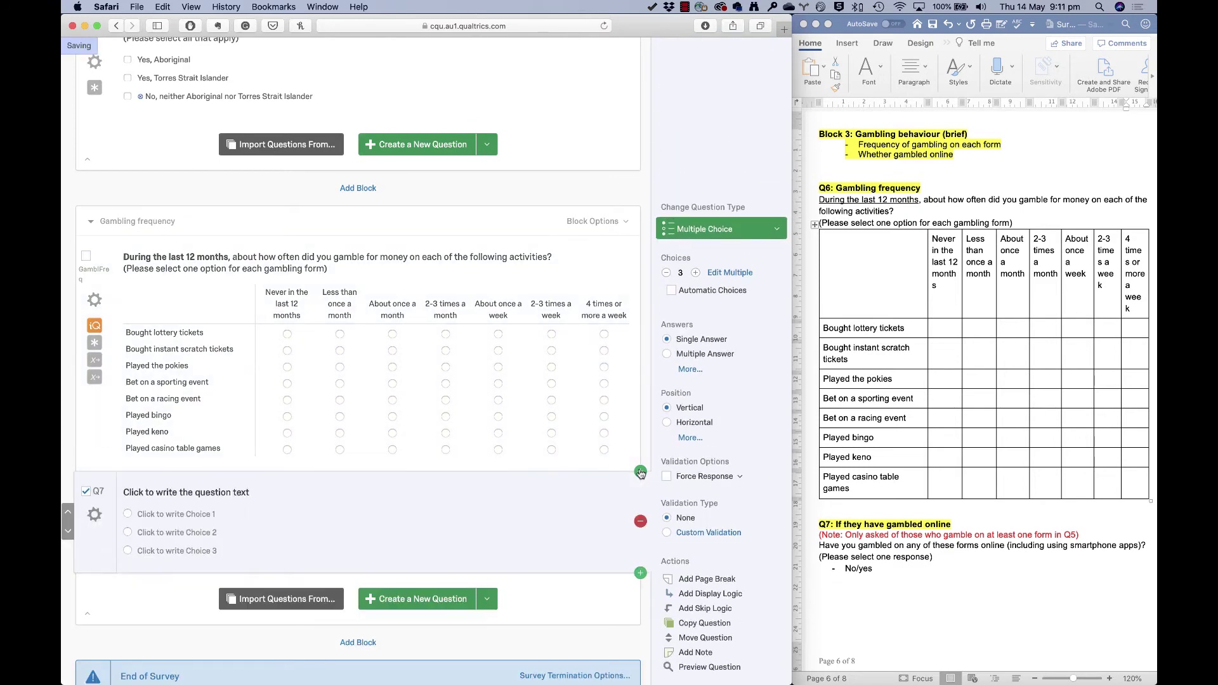
click(216, 493)
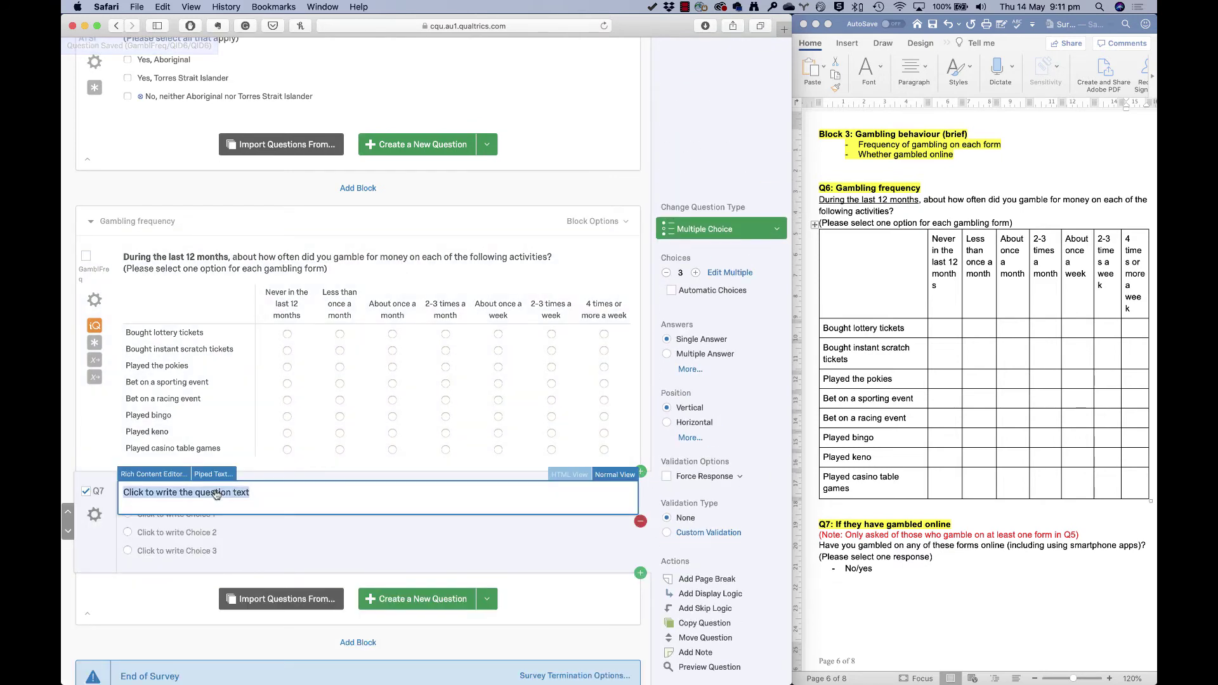
text(Have you gambledo)
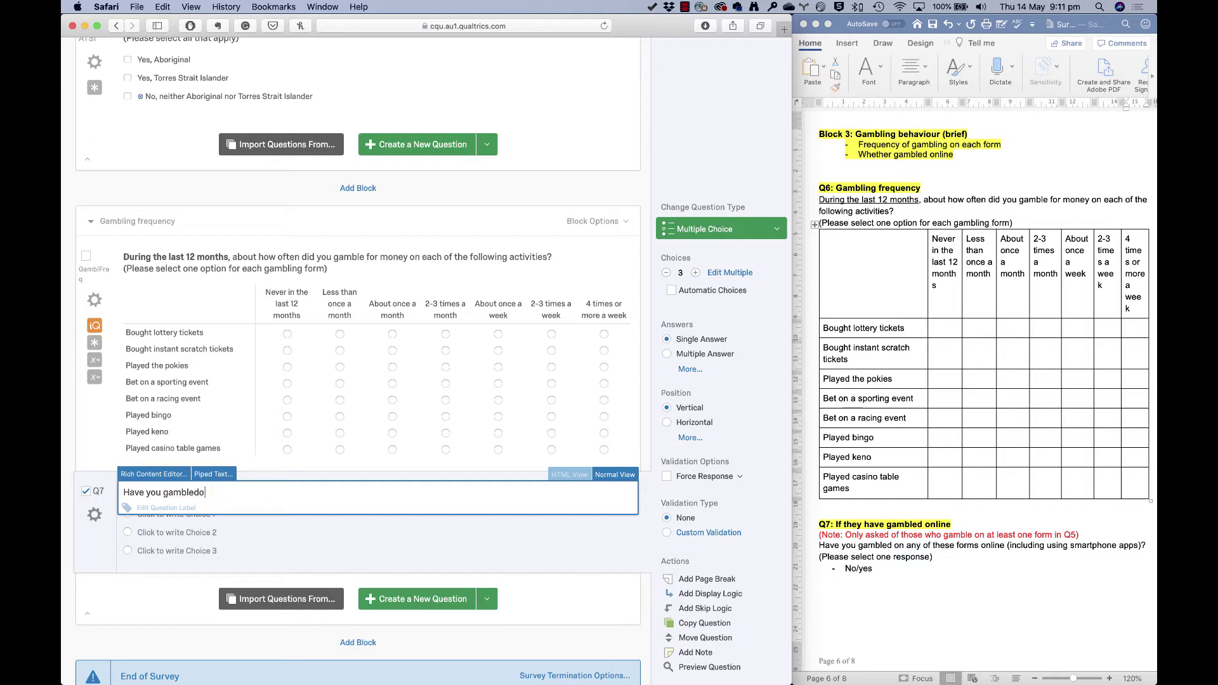
key(BackSpace)
text(on any of these forms online (including )
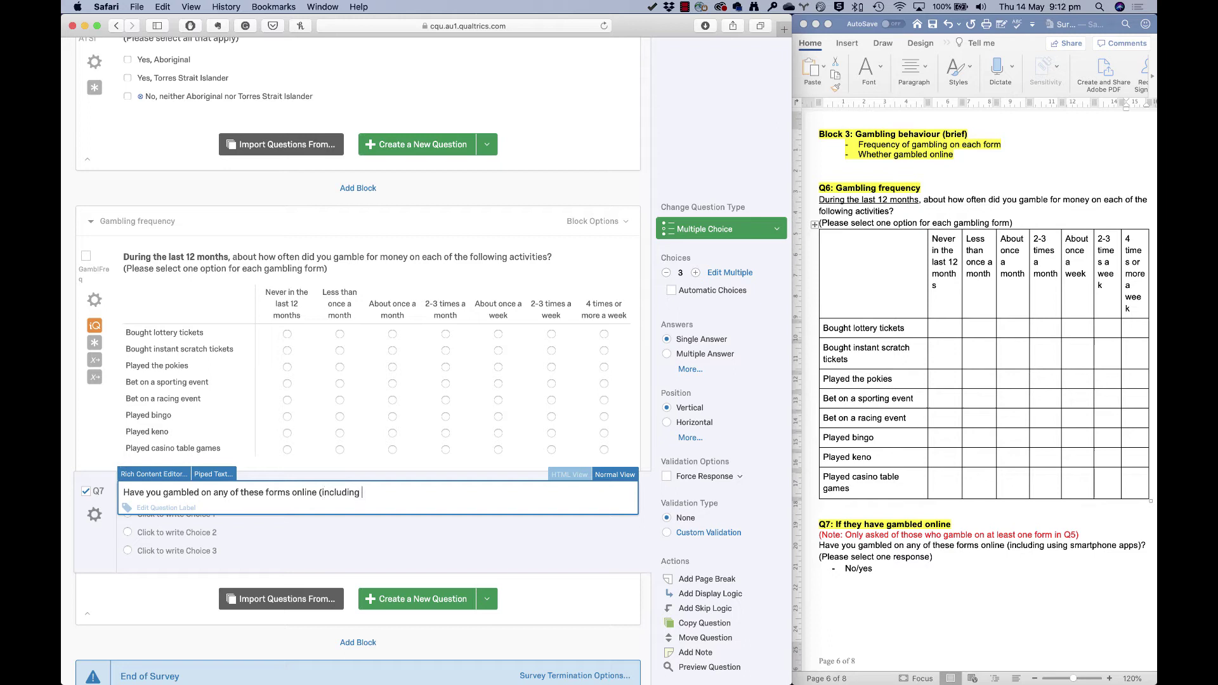
text(using smartphone apps)?)
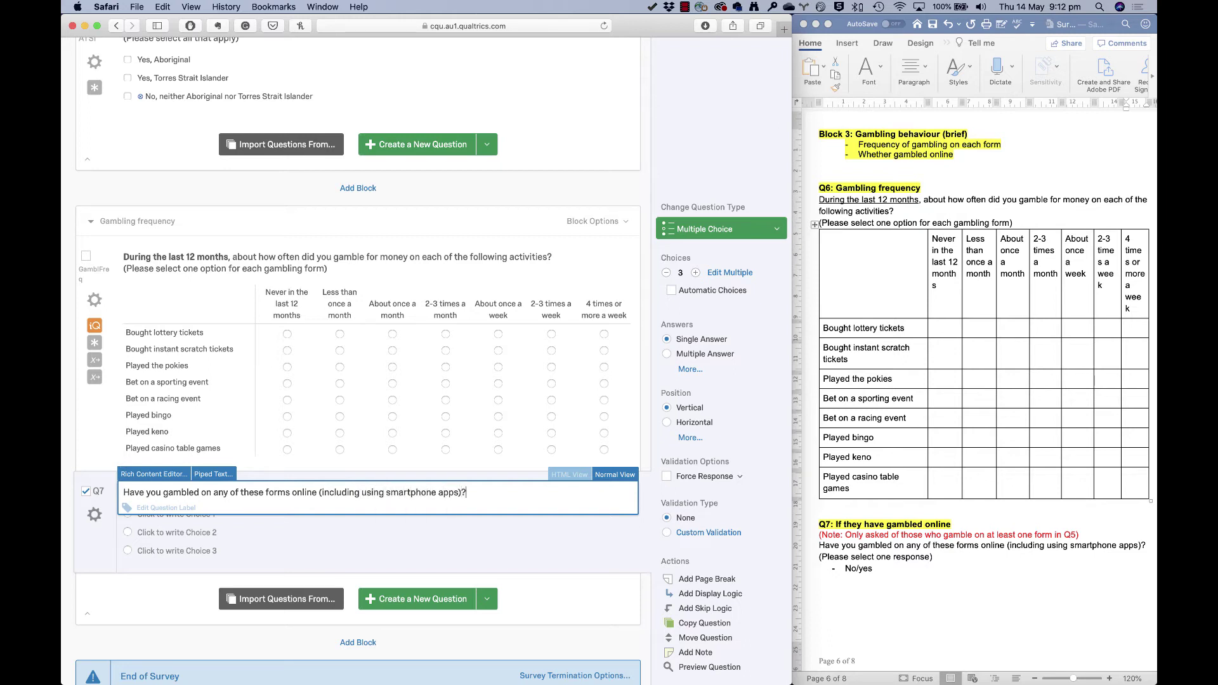
key(Return)
text((Please select one response))
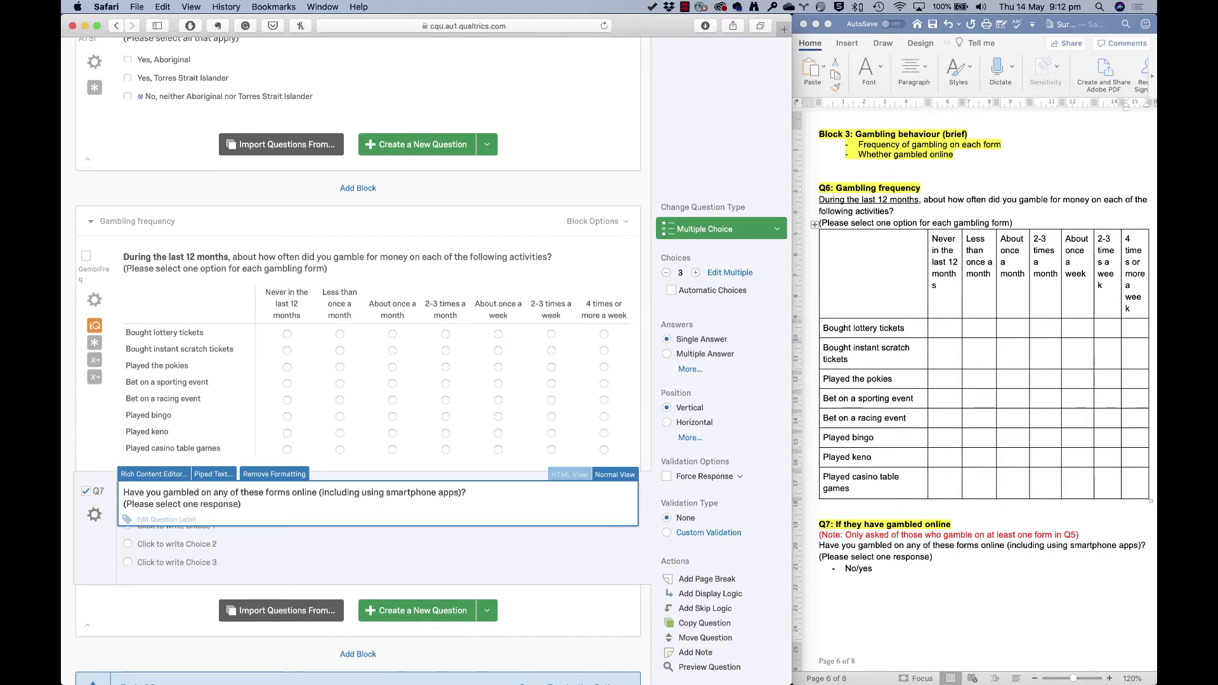
Step: Use automatic Yes–No answer choices, reduced to just Yes and No
click(216, 533)
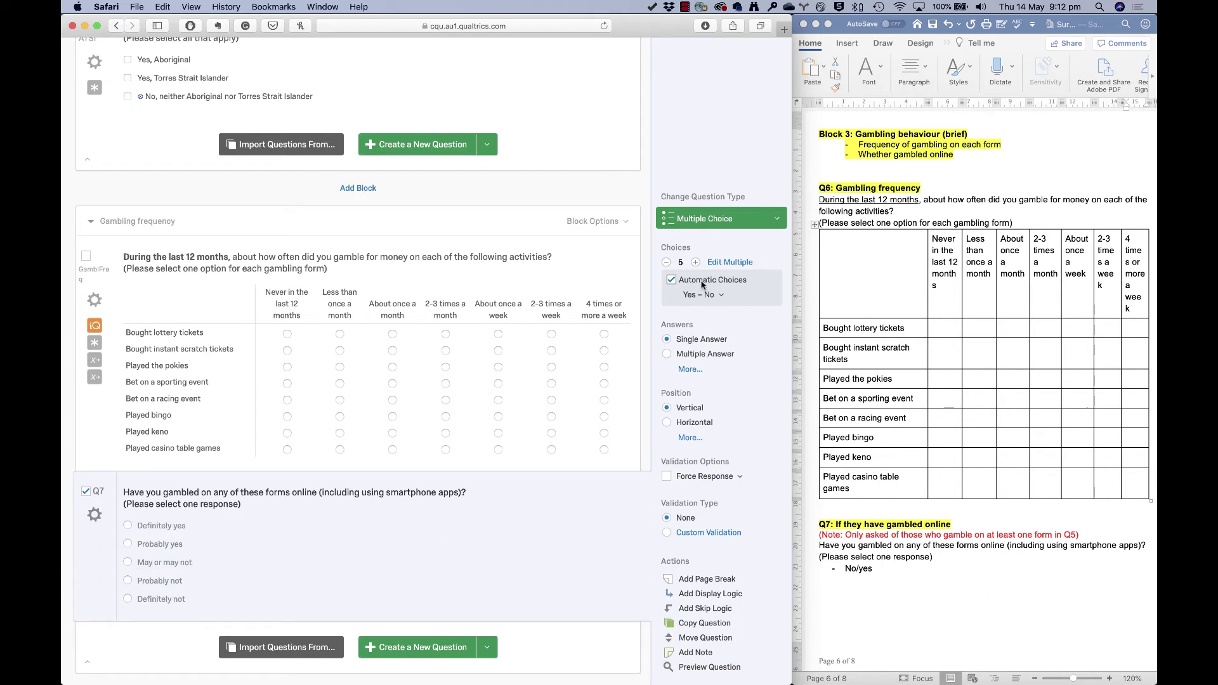
click(667, 262)
click(667, 262)
click(667, 262)
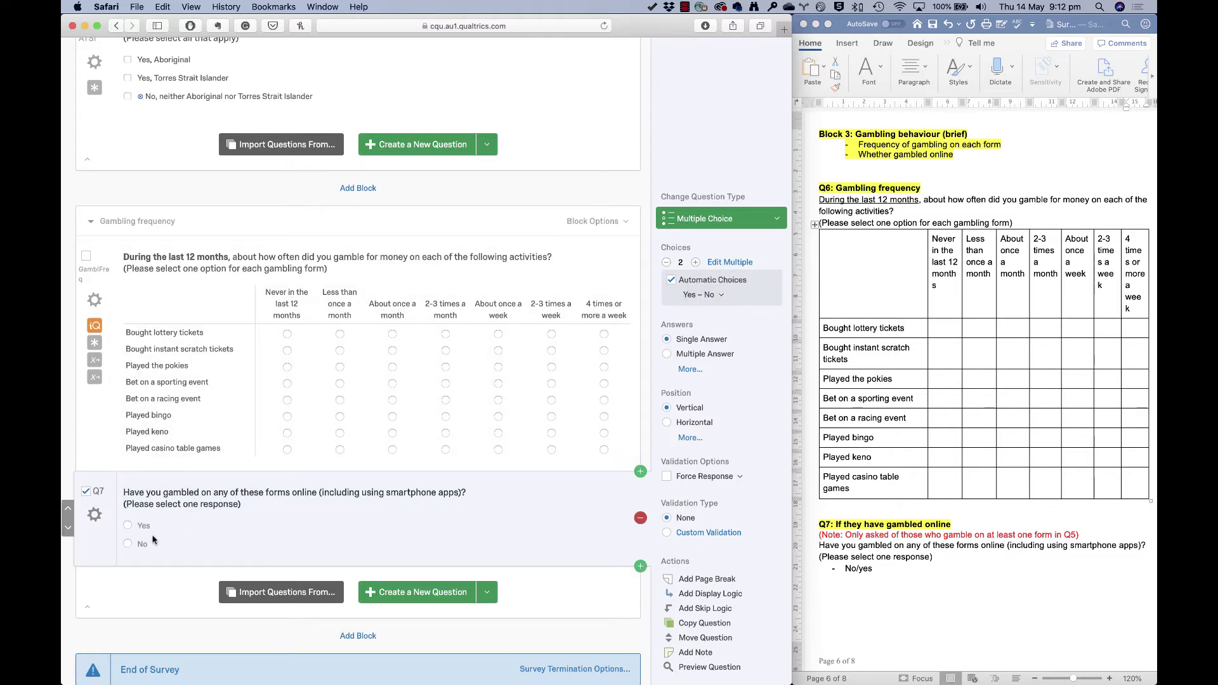
Step: Rename the question GamblOnline and force a response
click(98, 491)
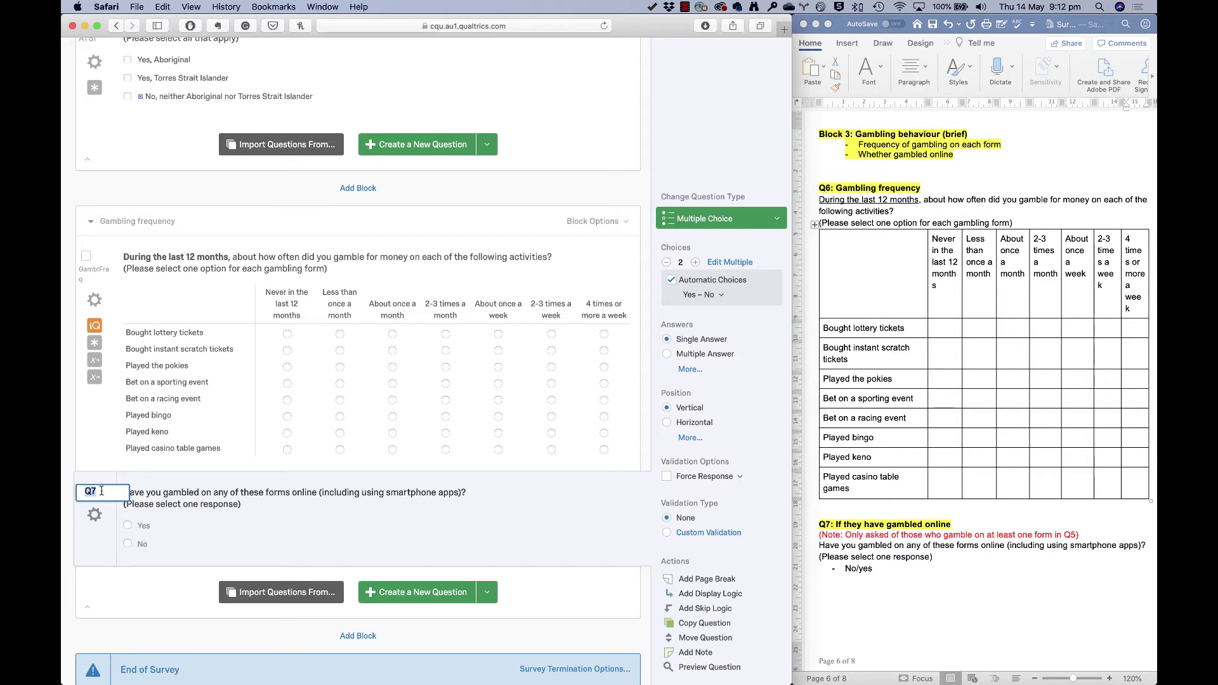
text(GamblOnline)
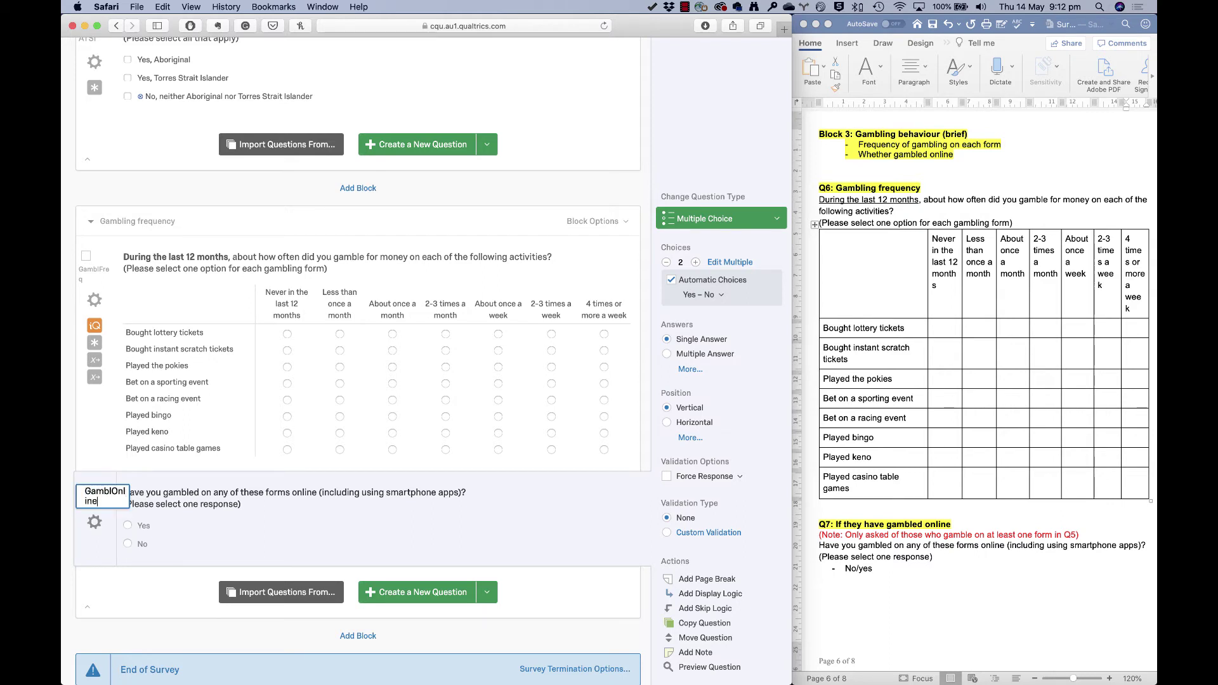
key(Return)
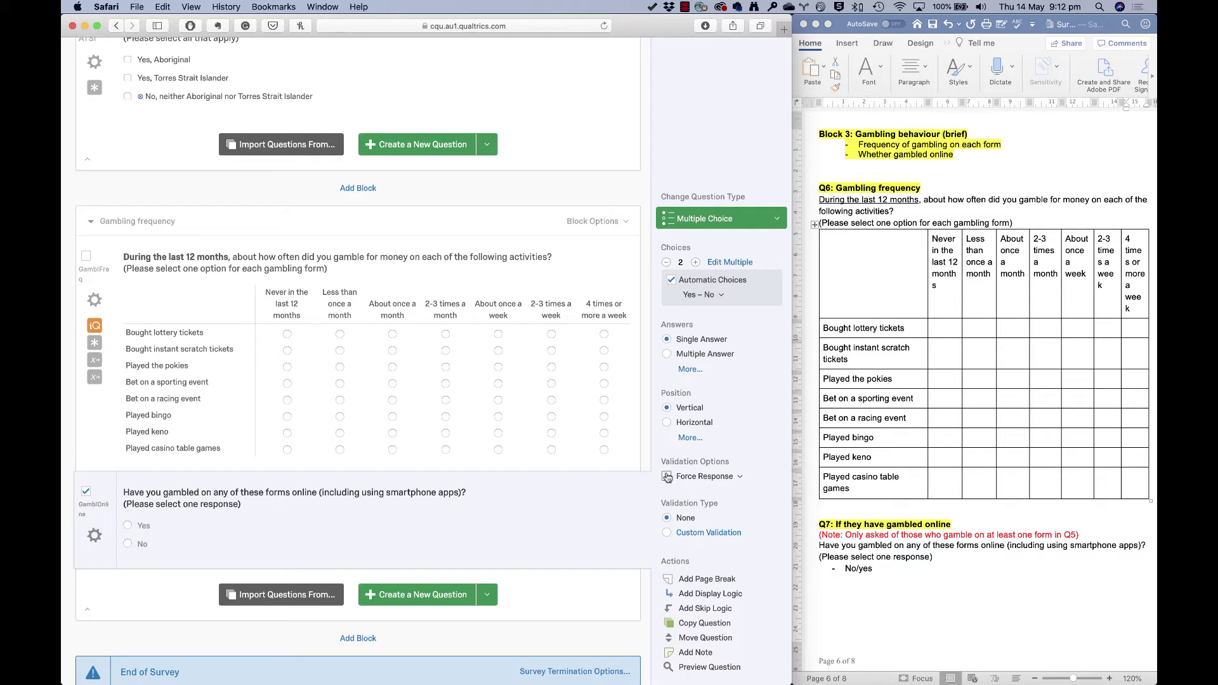
click(667, 477)
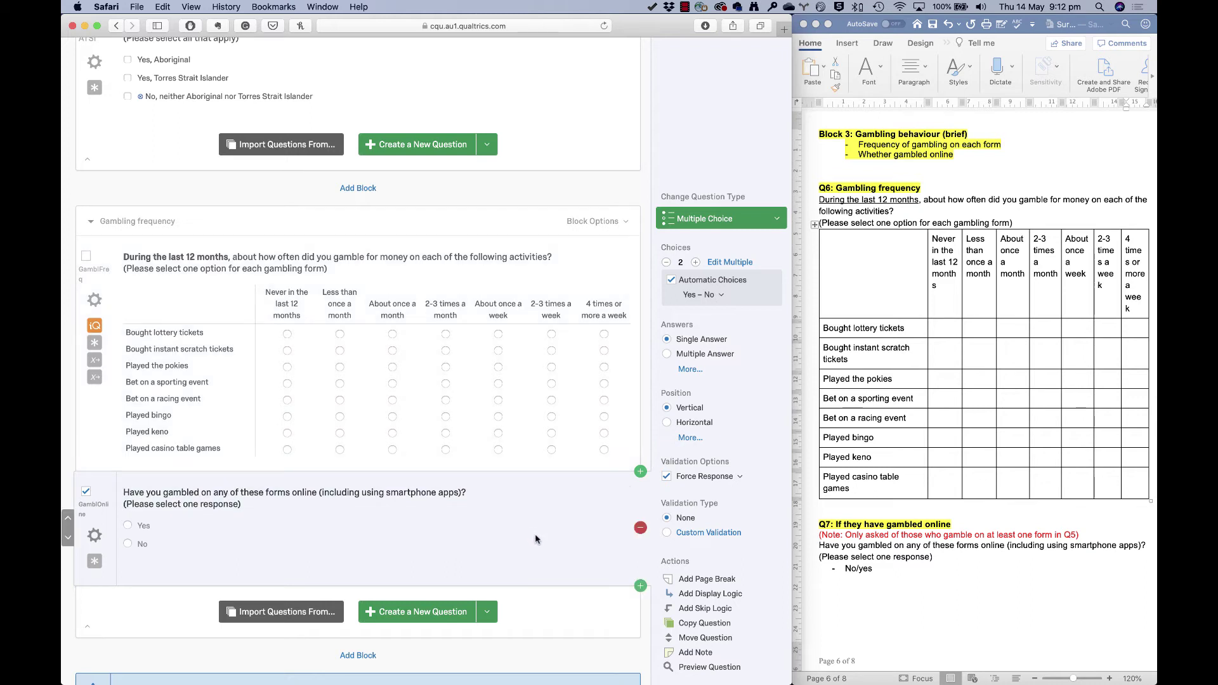
scroll(535, 534, down, 2)
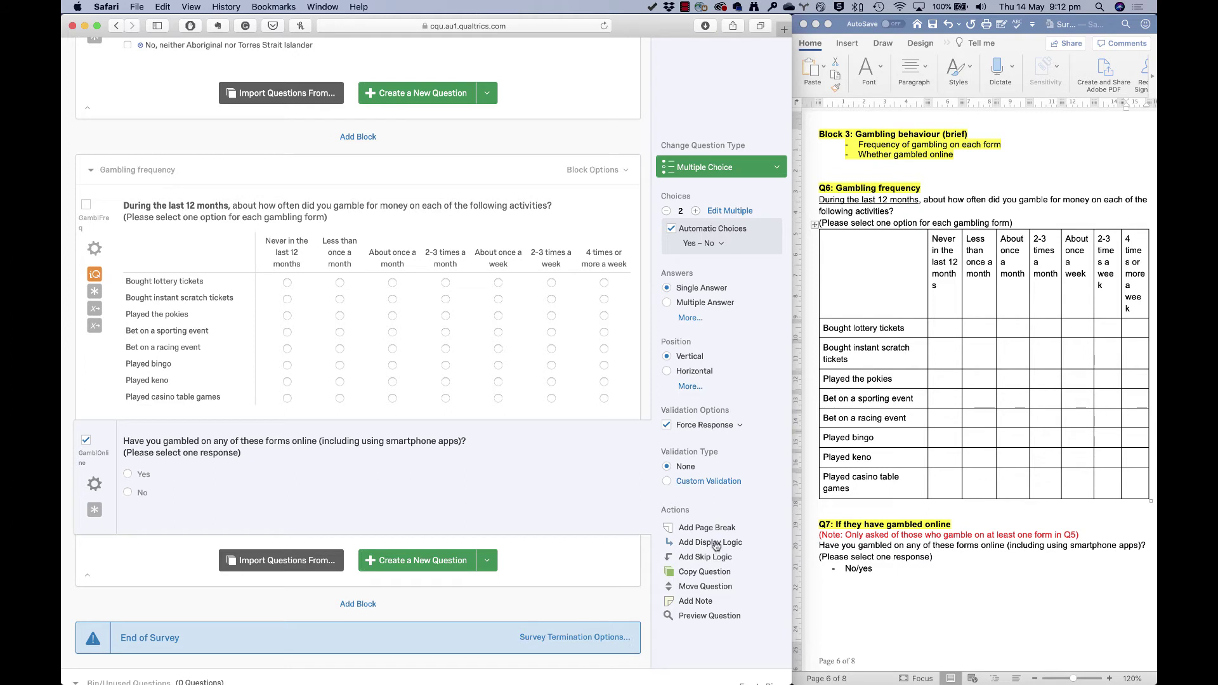
Step: Add skip logic to GamblFreq: if the Never in the last 12 months count equals 8, skip to End of Block
click(96, 404)
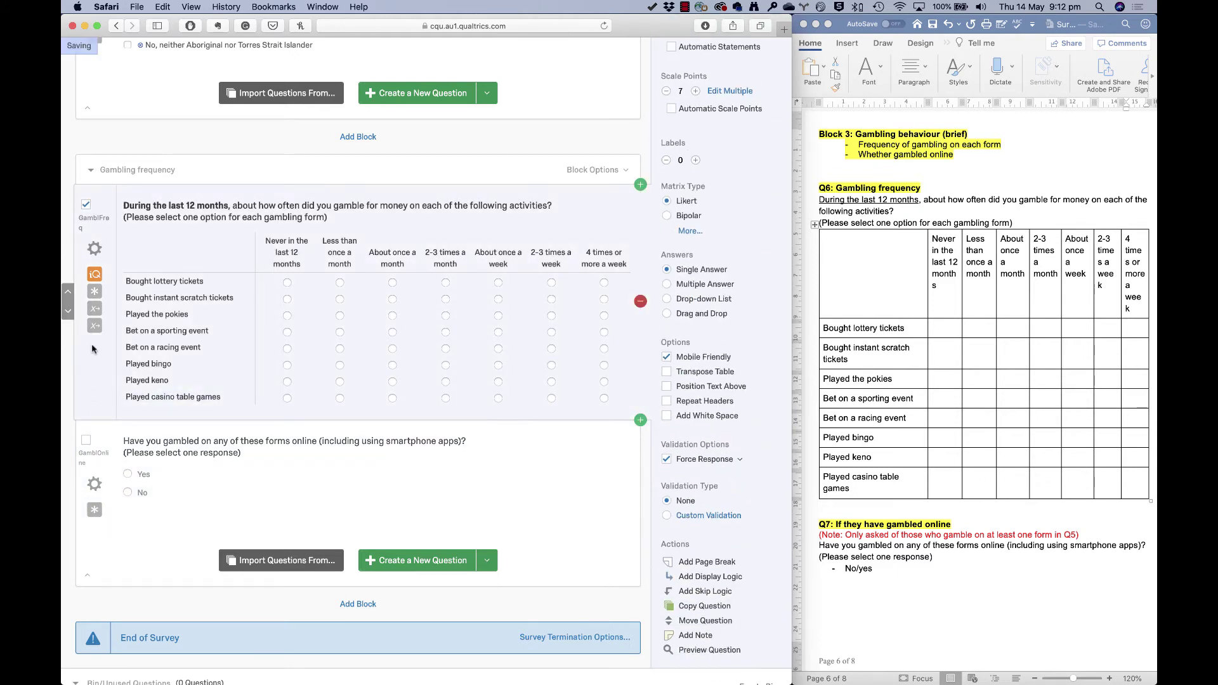
click(702, 592)
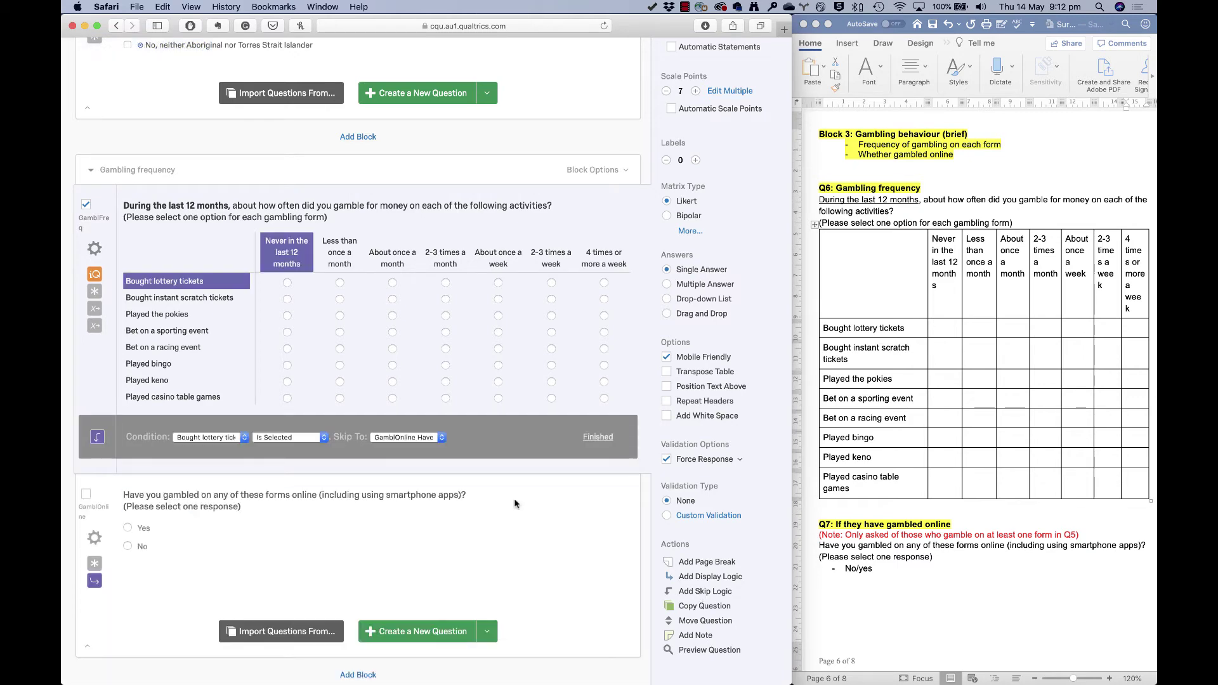
click(239, 437)
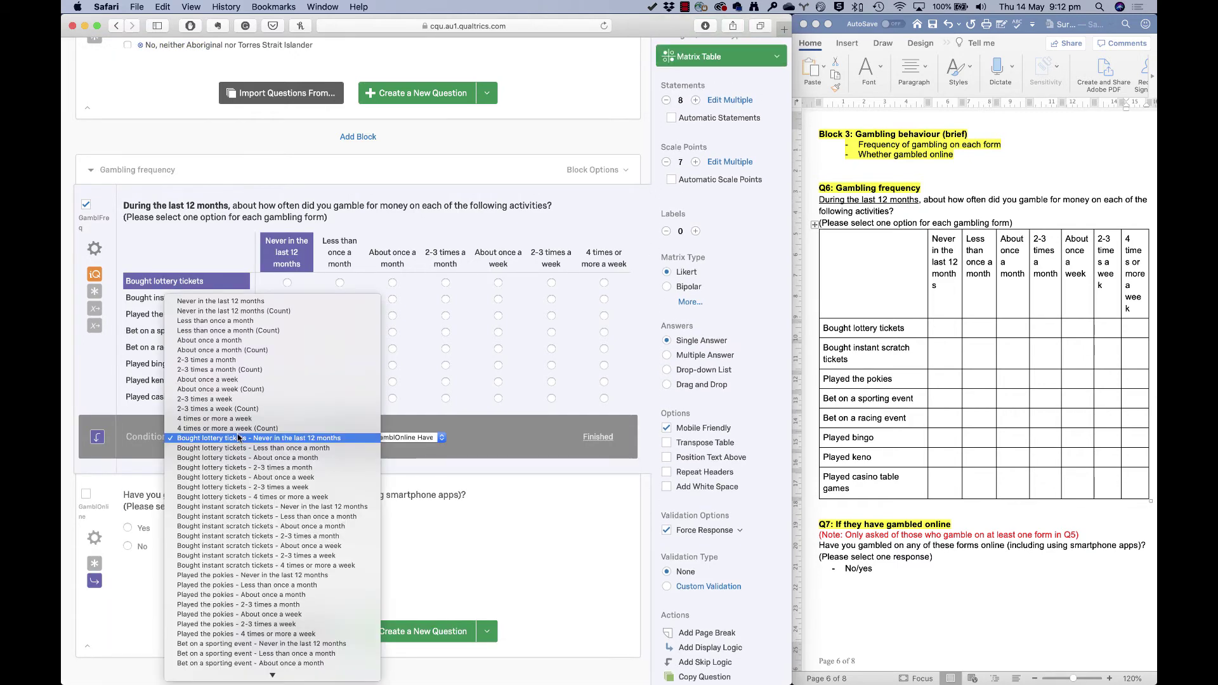
click(285, 310)
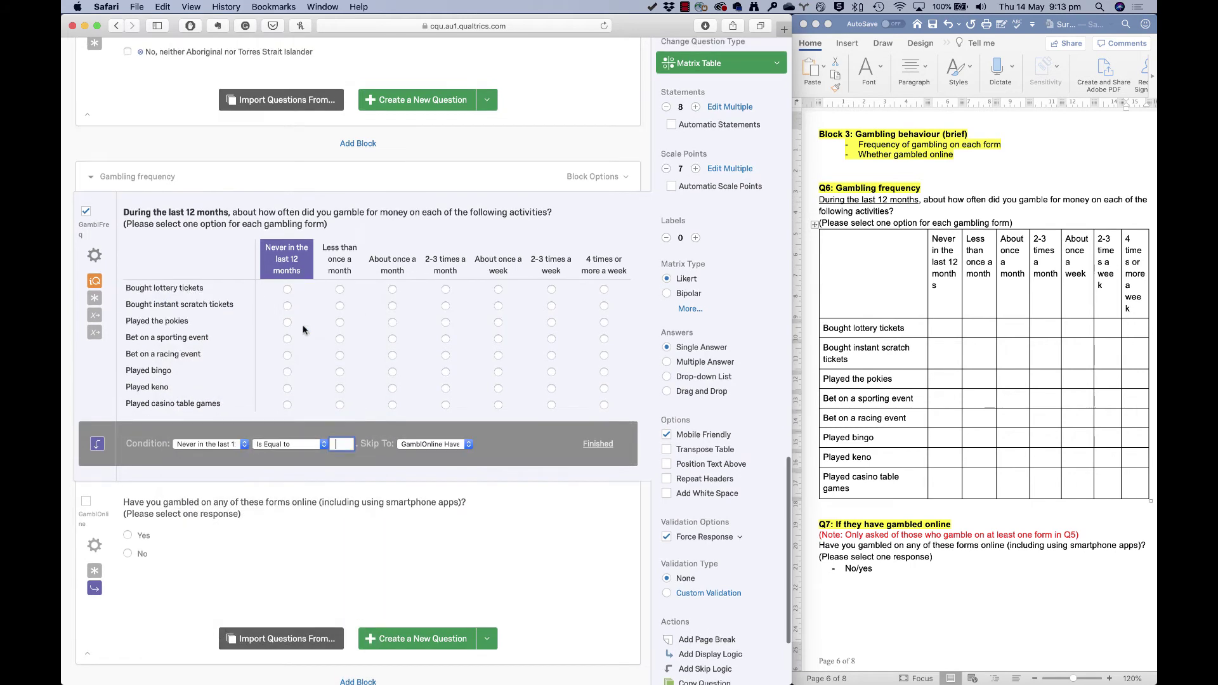
text(8)
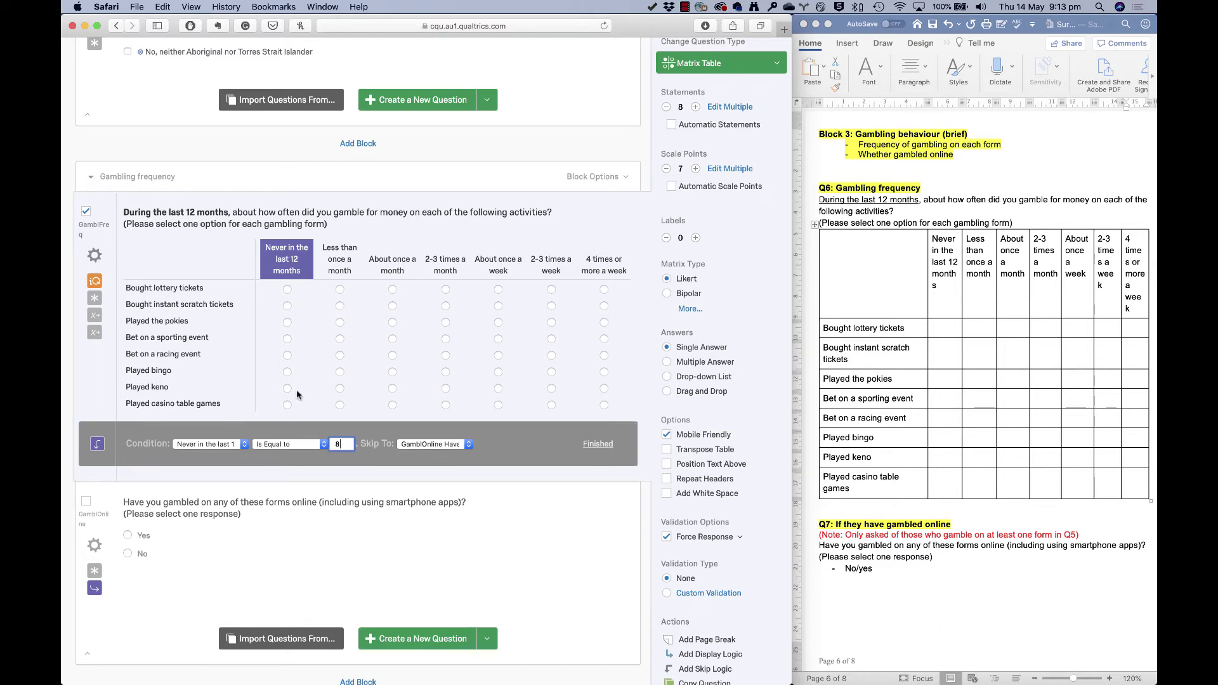
click(451, 448)
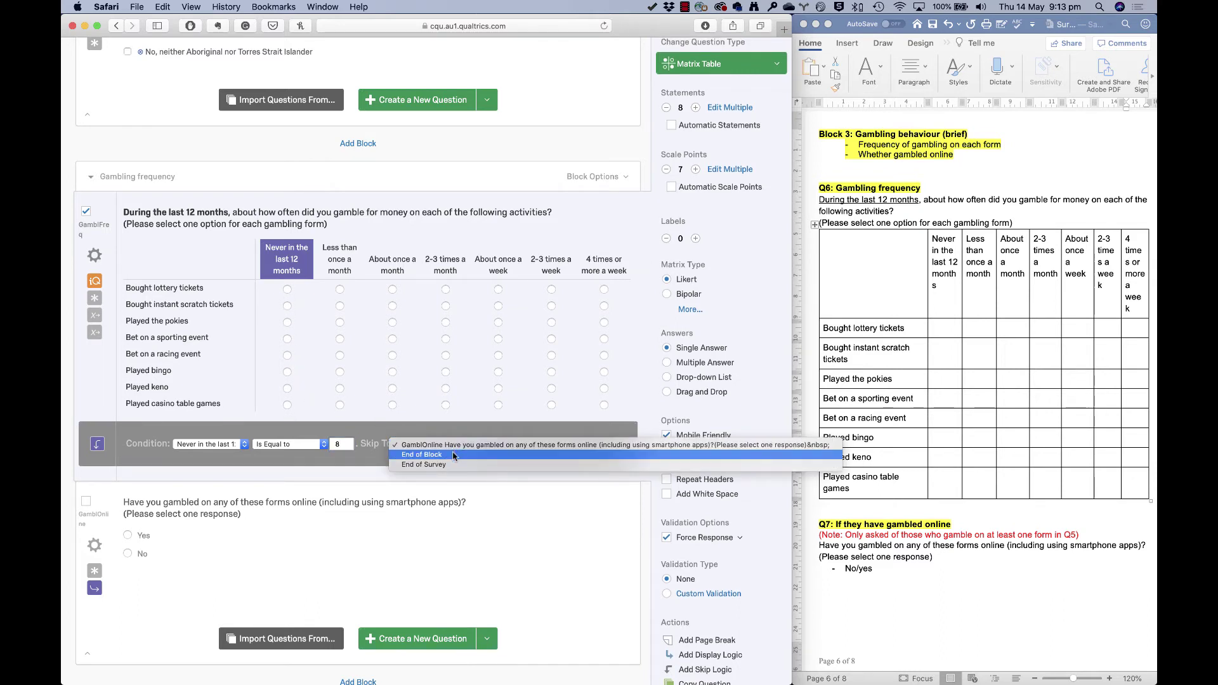
click(449, 455)
scroll(442, 486, down, 2)
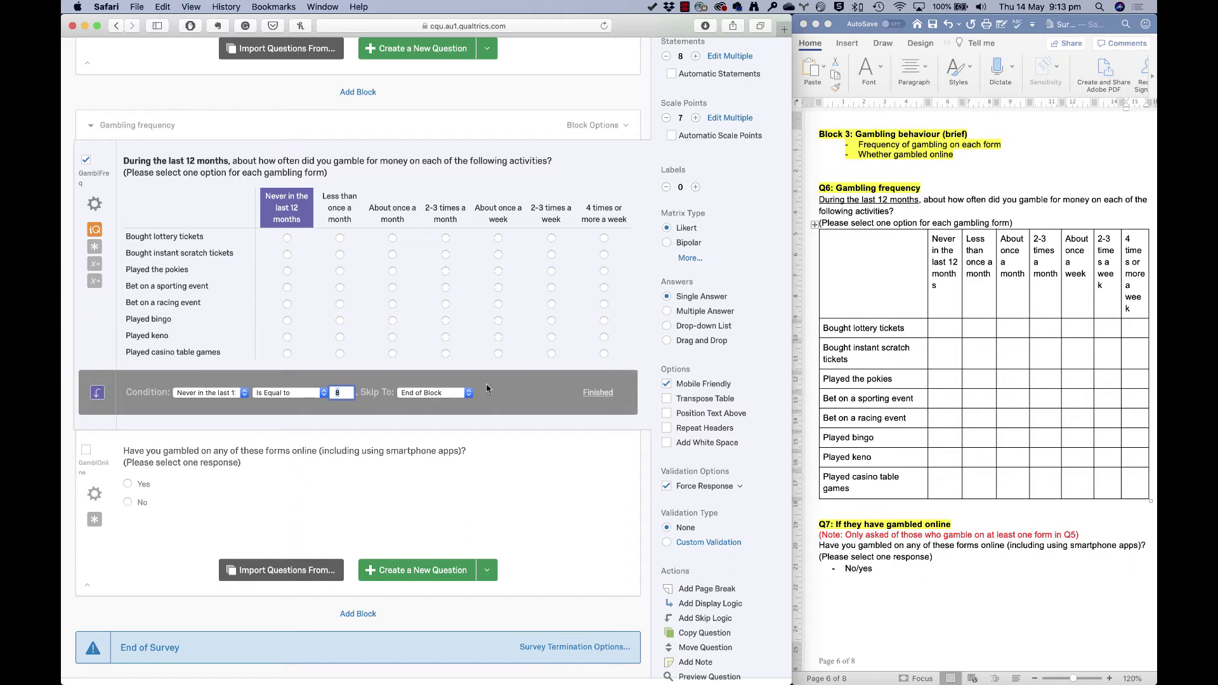
click(598, 392)
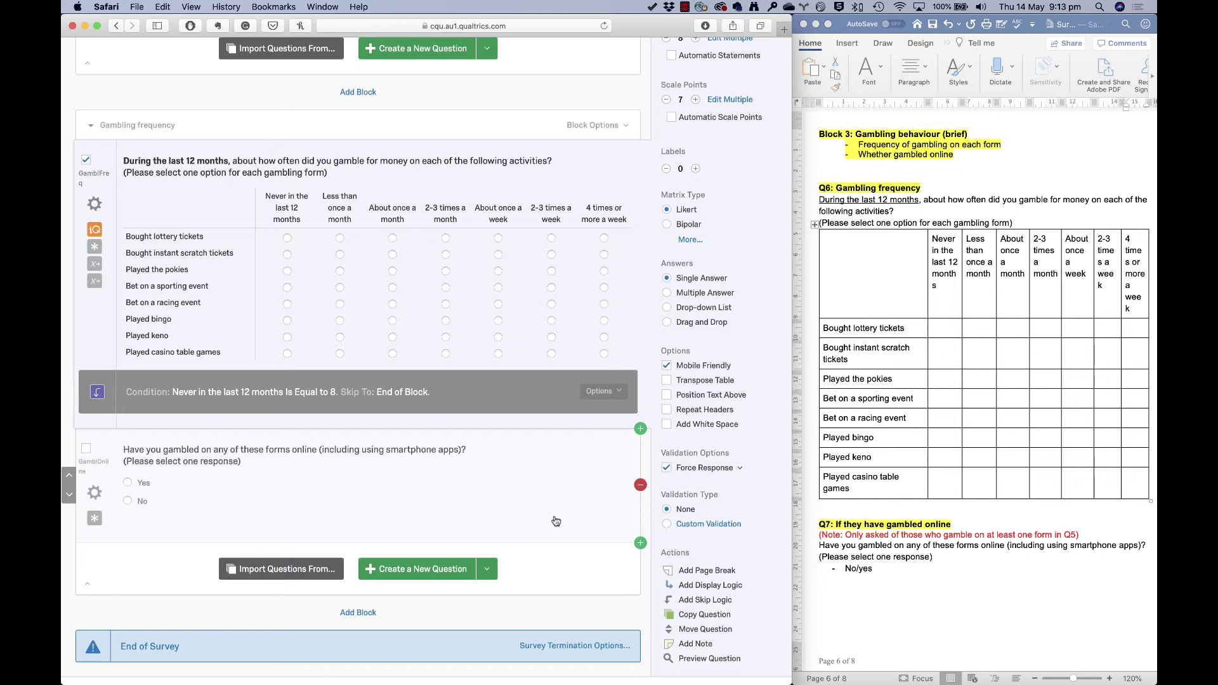
Step: Select the GamblOnline question to bring up its Actions panel
click(534, 508)
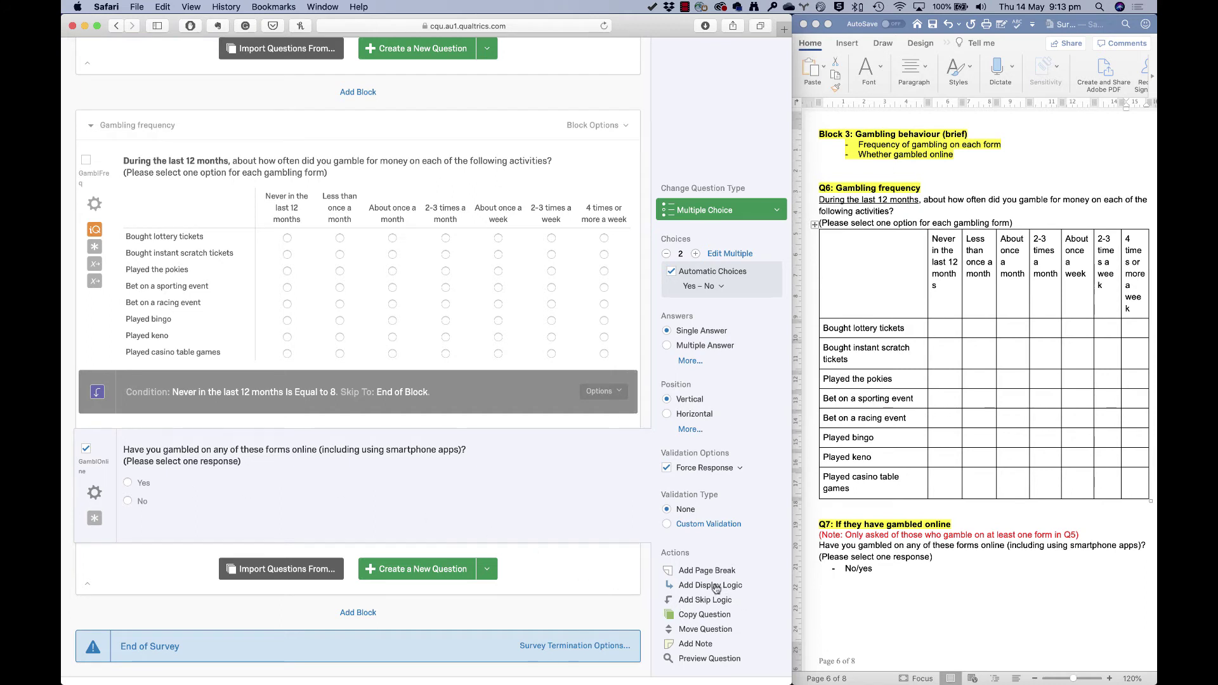
click(493, 393)
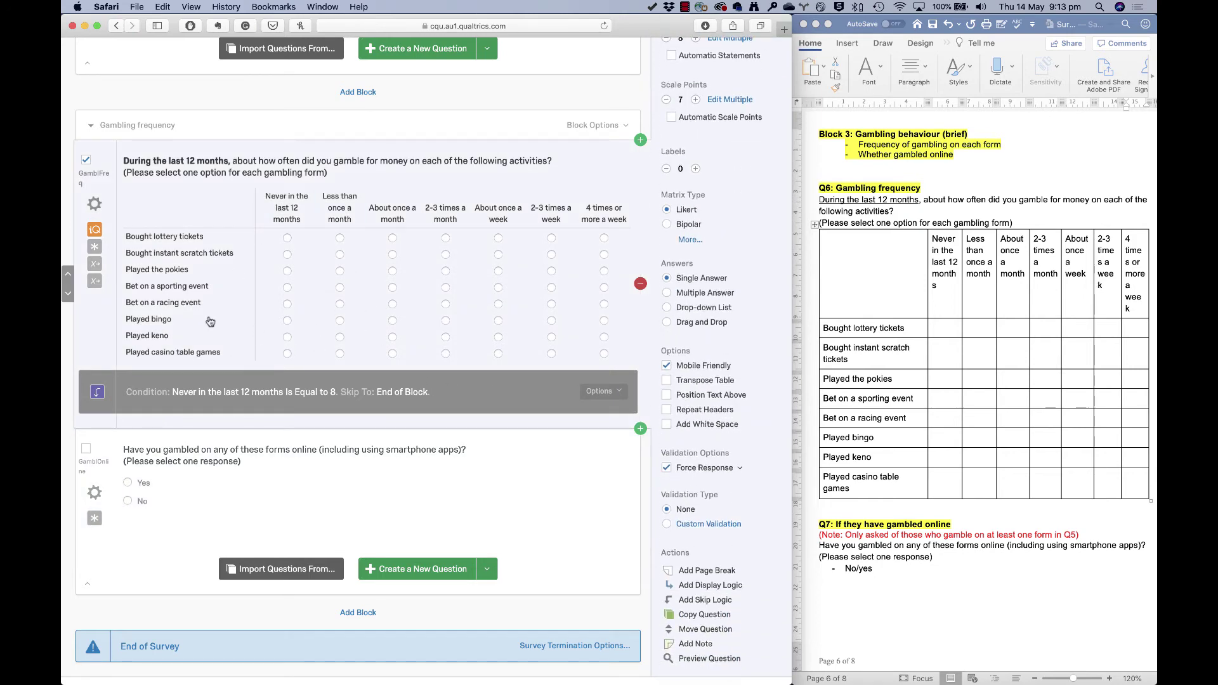
click(463, 495)
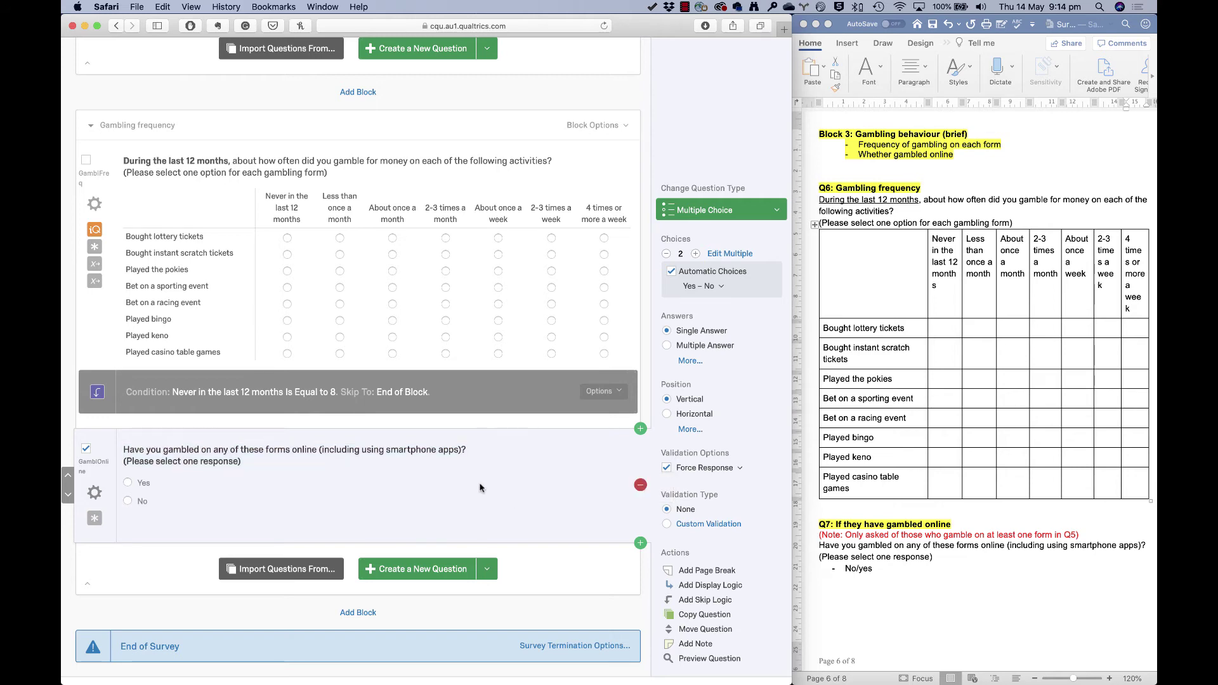
Step: Add display logic to GamblOnline: GamblFreq's Never in the last 12 months count is less than 8
click(730, 586)
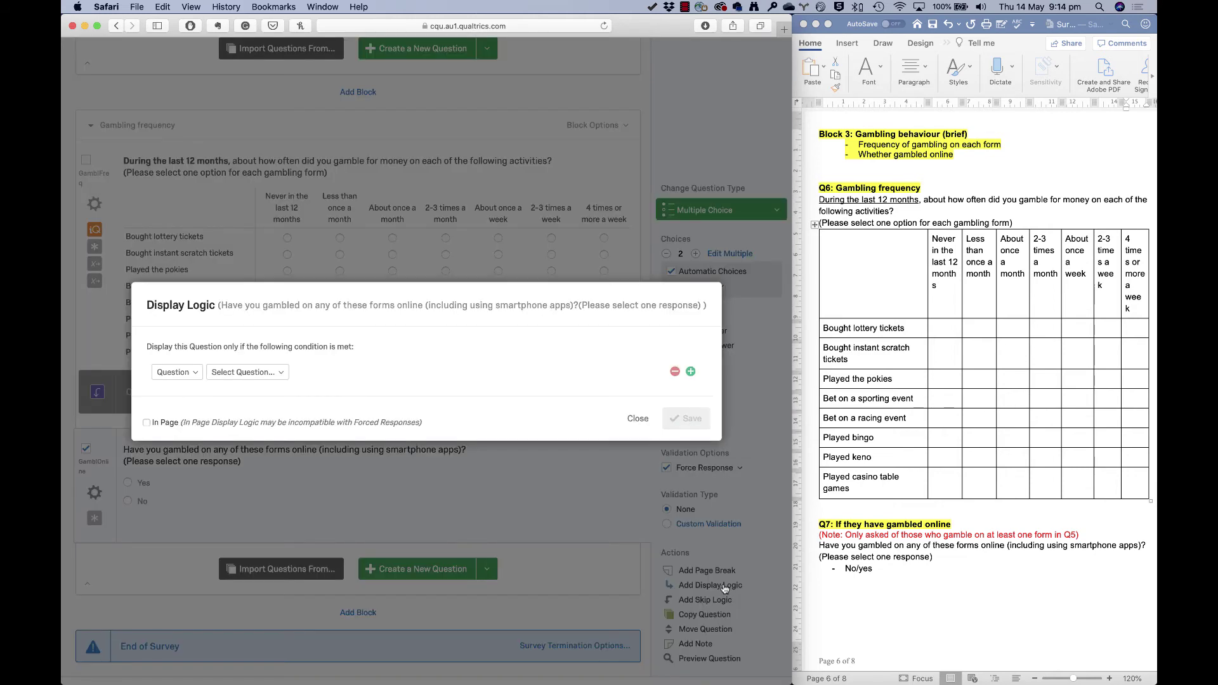
click(248, 372)
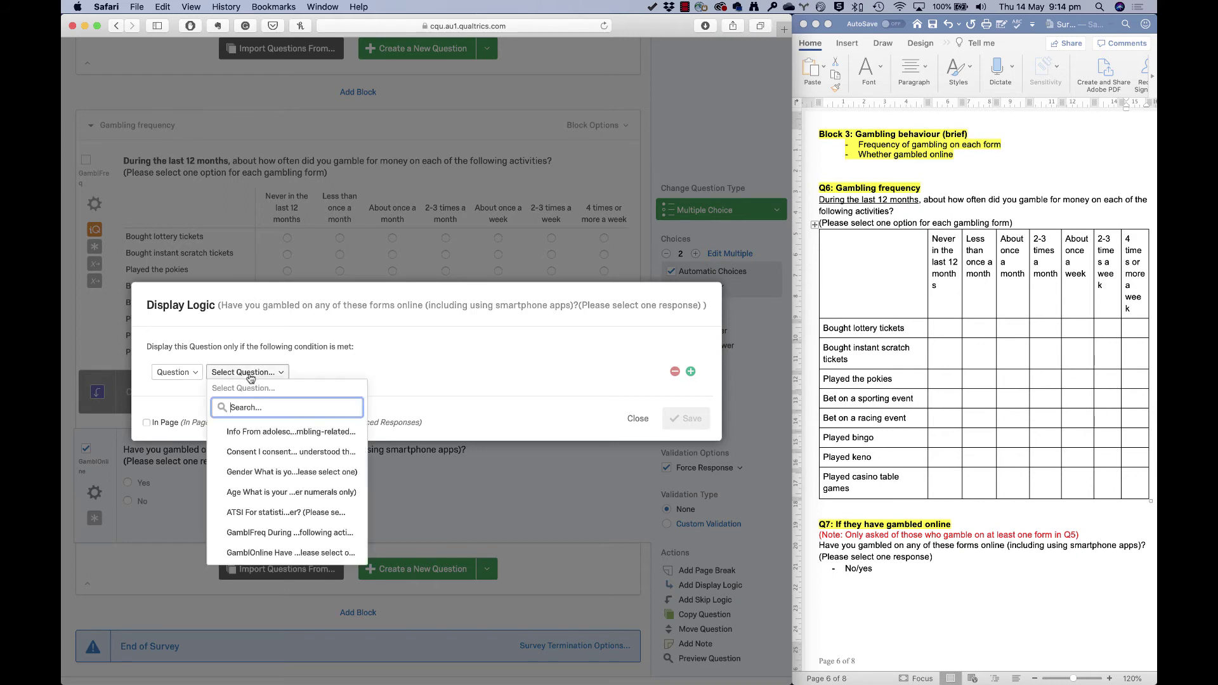
click(307, 533)
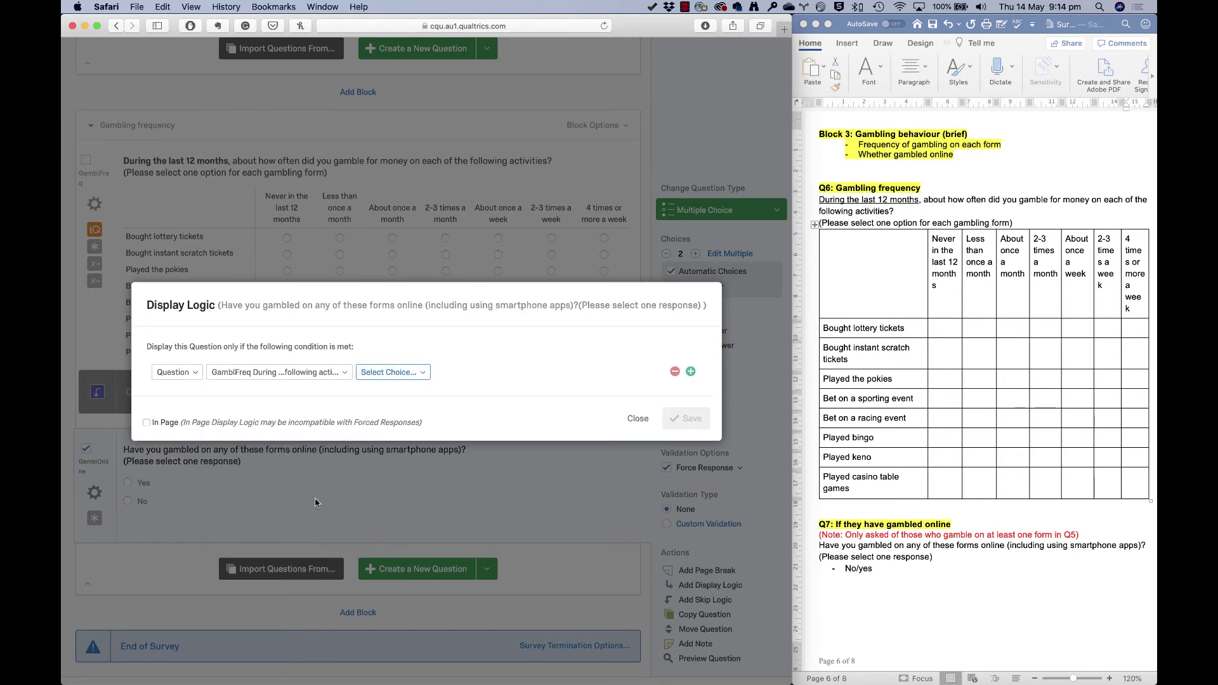
click(392, 375)
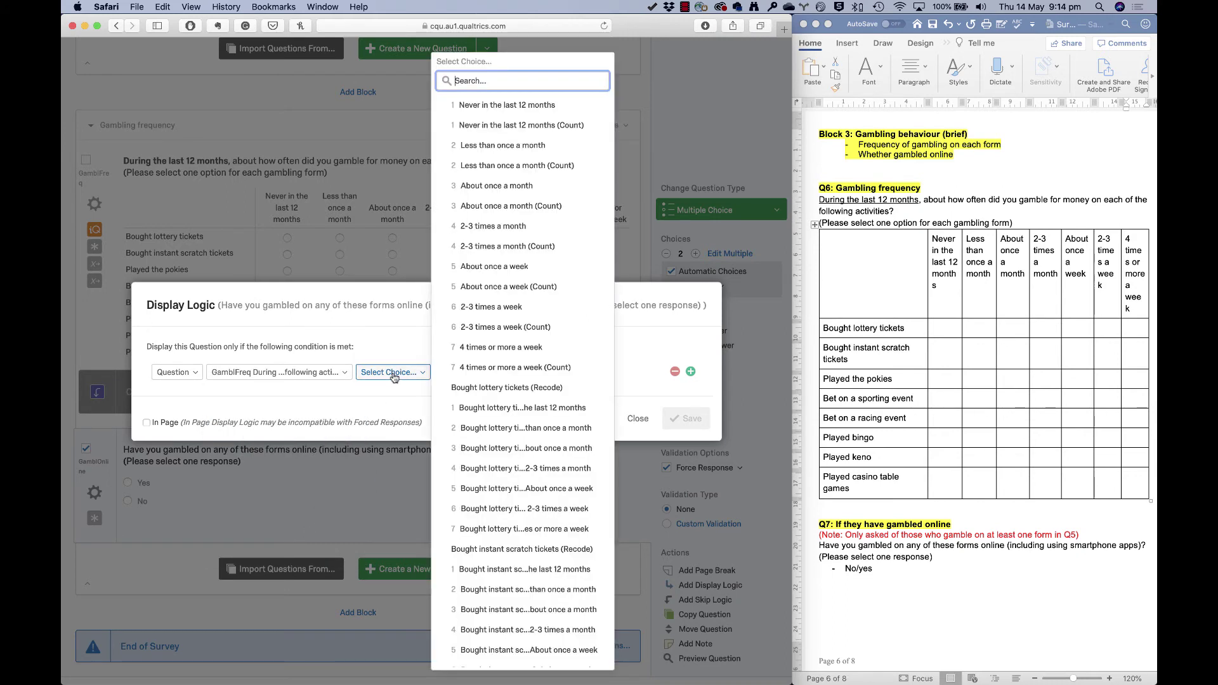
click(529, 125)
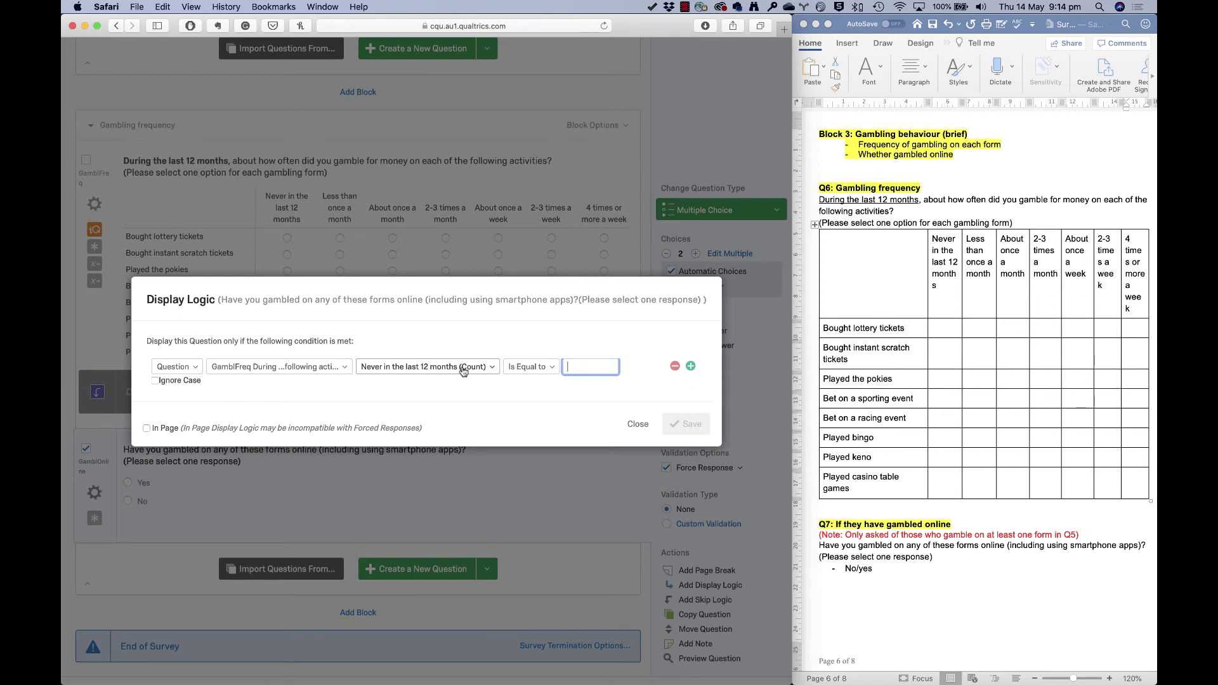
click(531, 368)
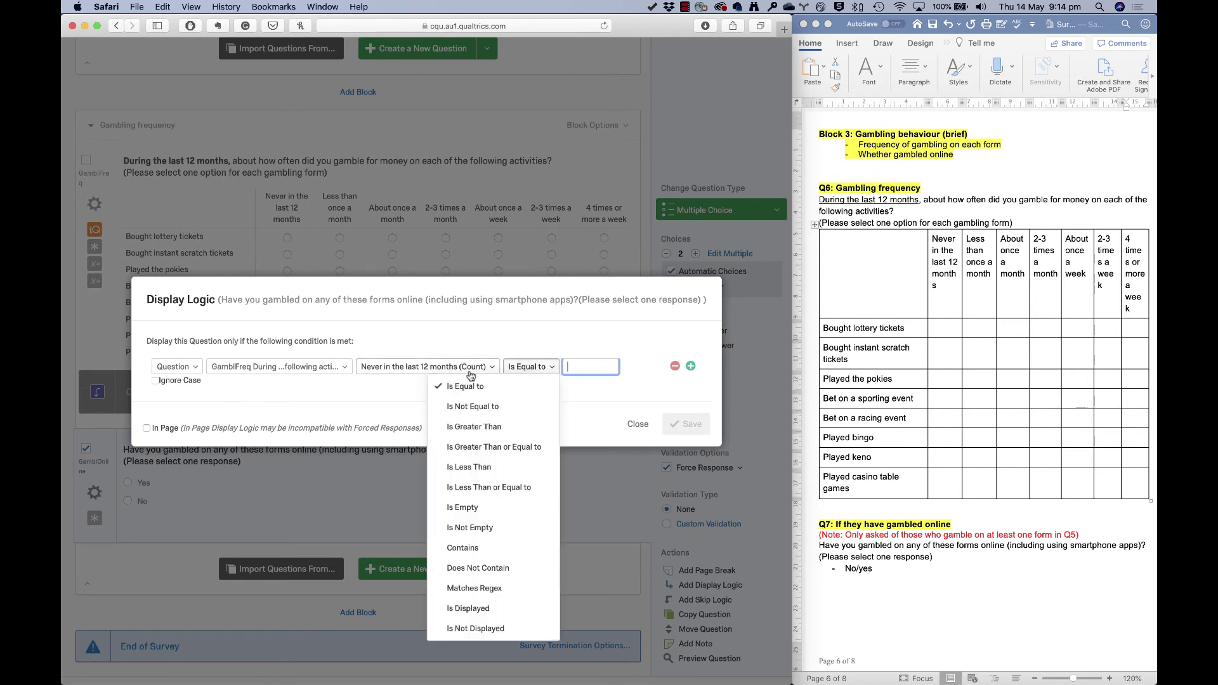
click(513, 468)
text(8)
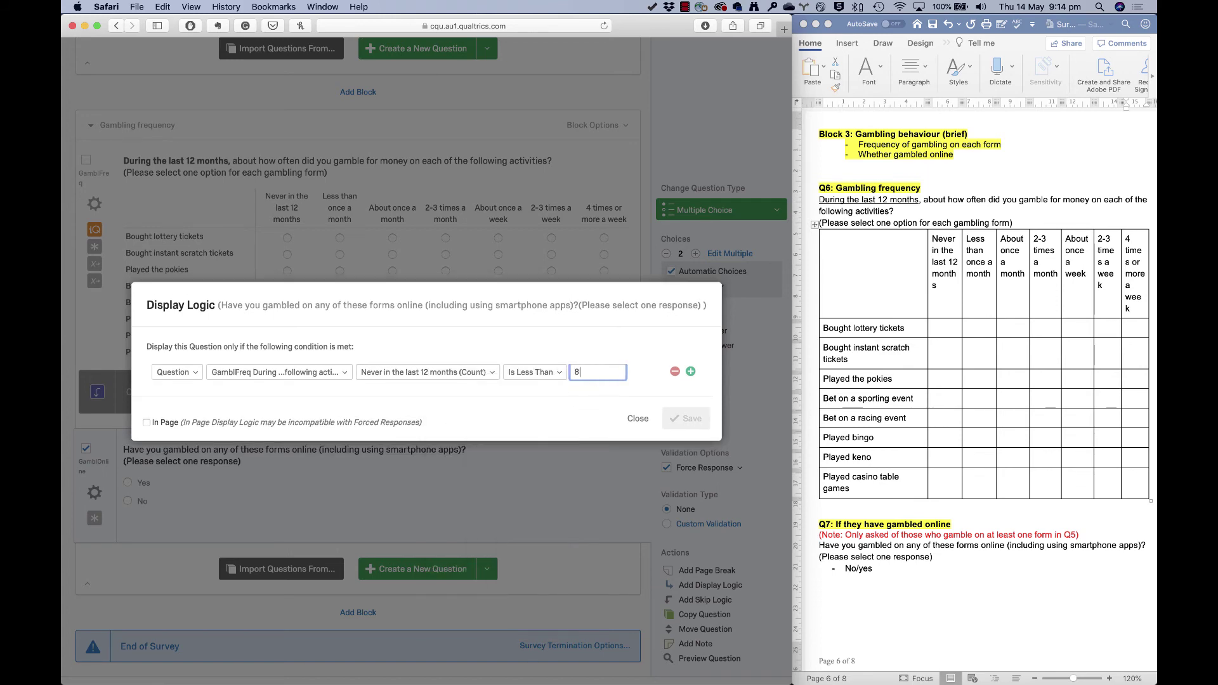
click(690, 418)
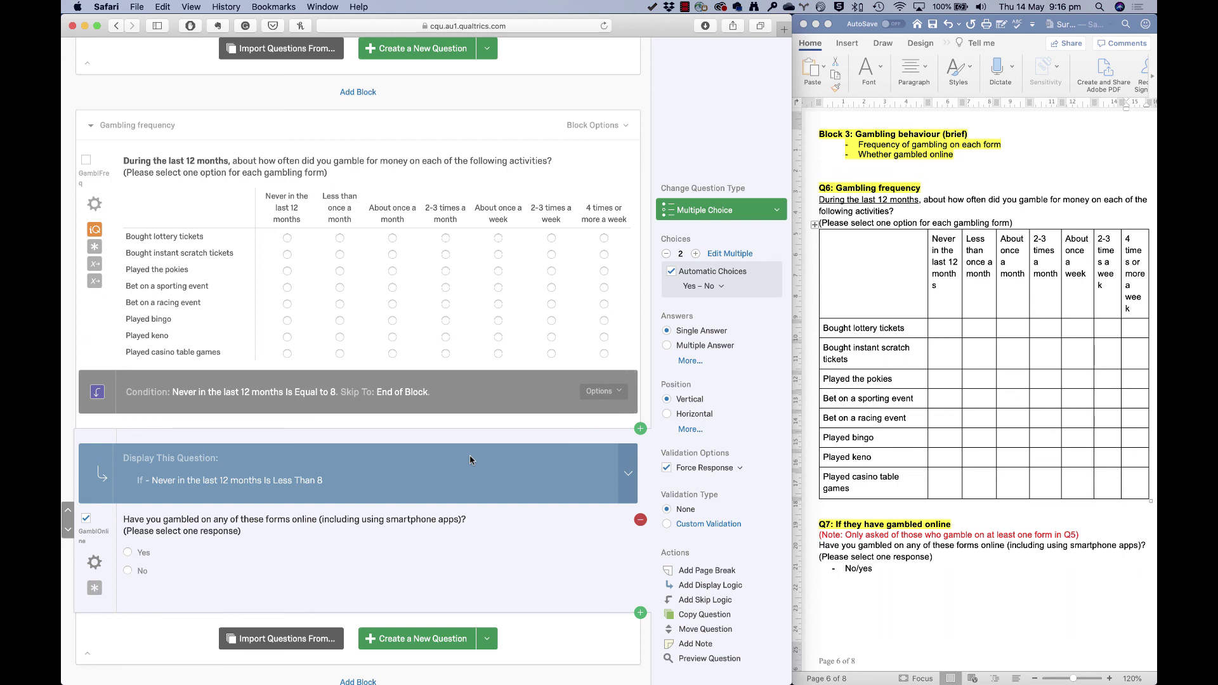
key(super+Tab)
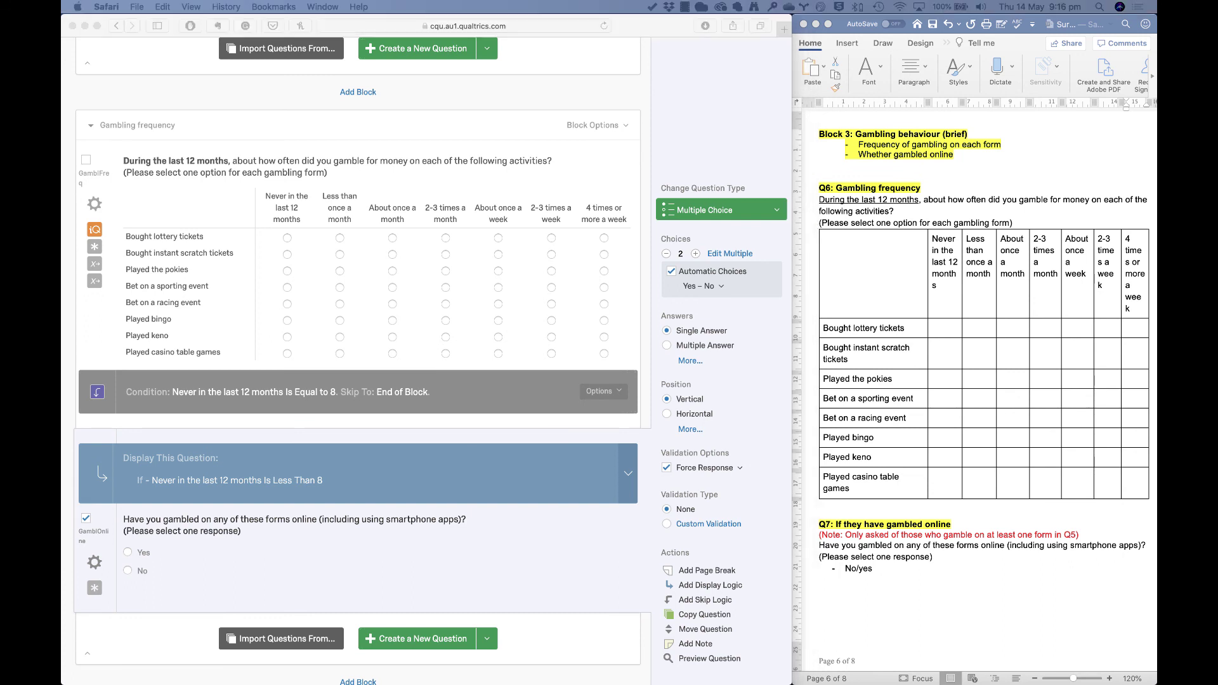